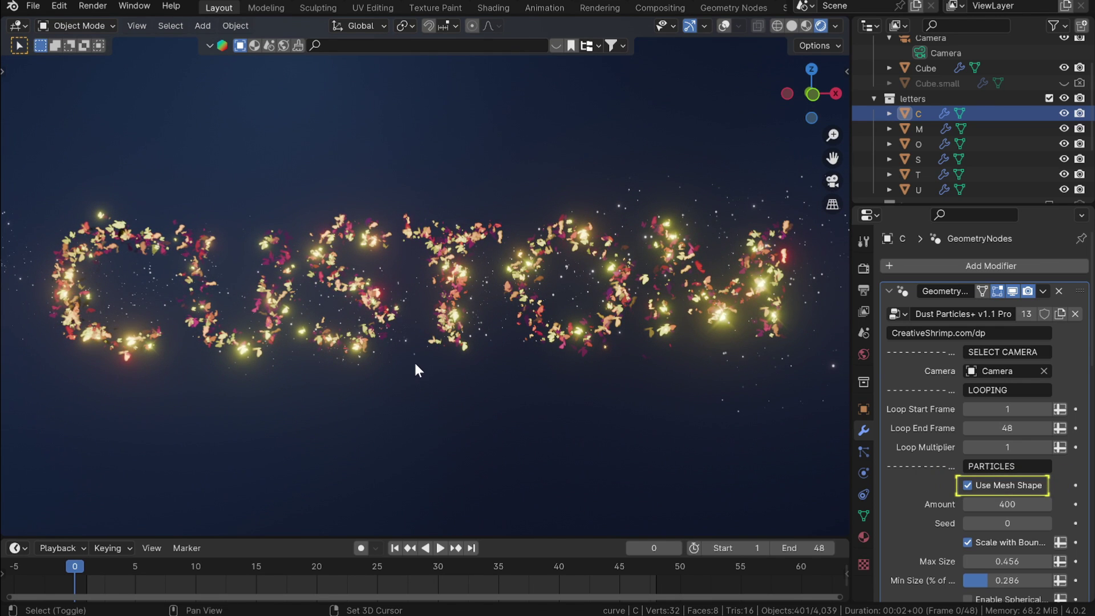
# Show overlays, select the T, and toggle Use Mesh Shape off and back on
pyautogui.hotkey('shift', 'alt', 'z')
pyautogui.click(450, 247)
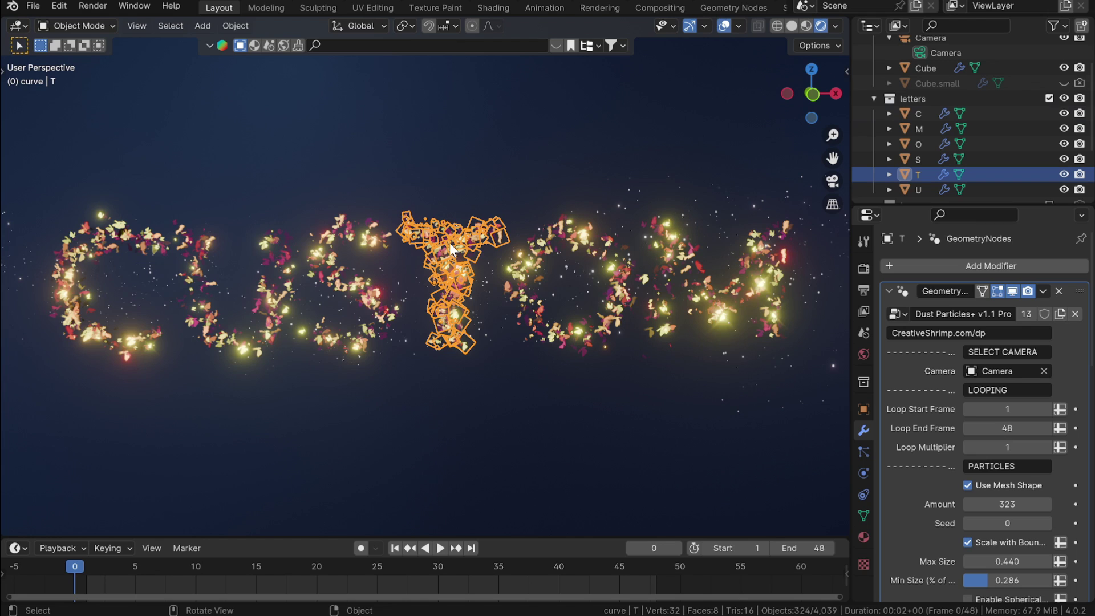
pyautogui.click(967, 485)
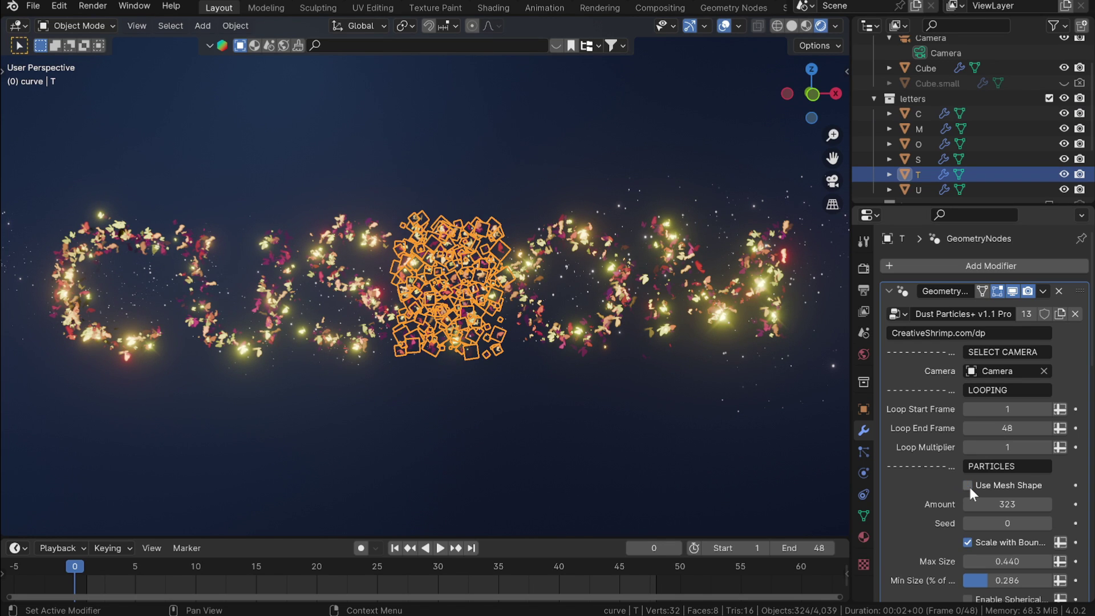
pyautogui.click(968, 485)
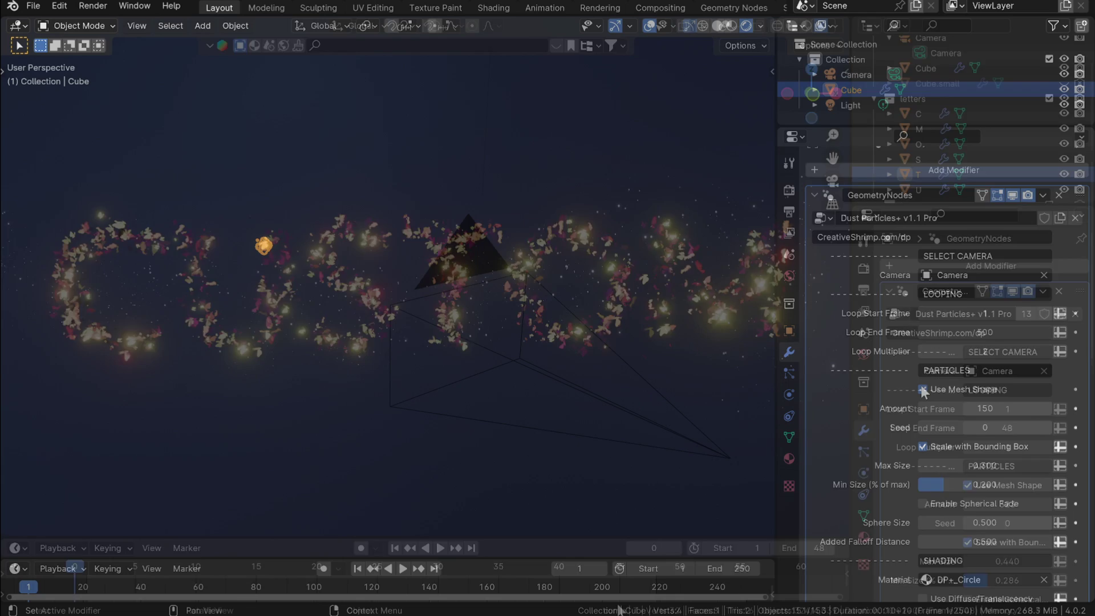
# In Edit Mode, extrude the plane up into a box, then extrude a side face into an L
pyautogui.press('Tab')
pyautogui.moveTo(339, 285); pyautogui.dragTo(339, 286, button='middle')
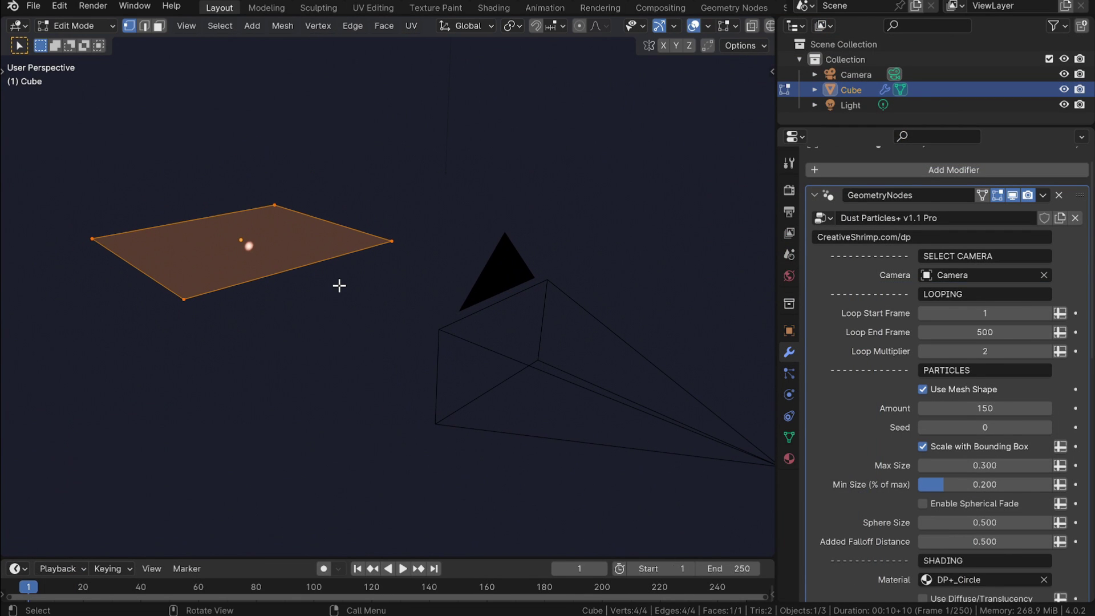
pyautogui.press('3')
pyautogui.press('e')
pyautogui.click(367, 210)
pyautogui.moveTo(366, 211); pyautogui.dragTo(475, 154, button='middle')
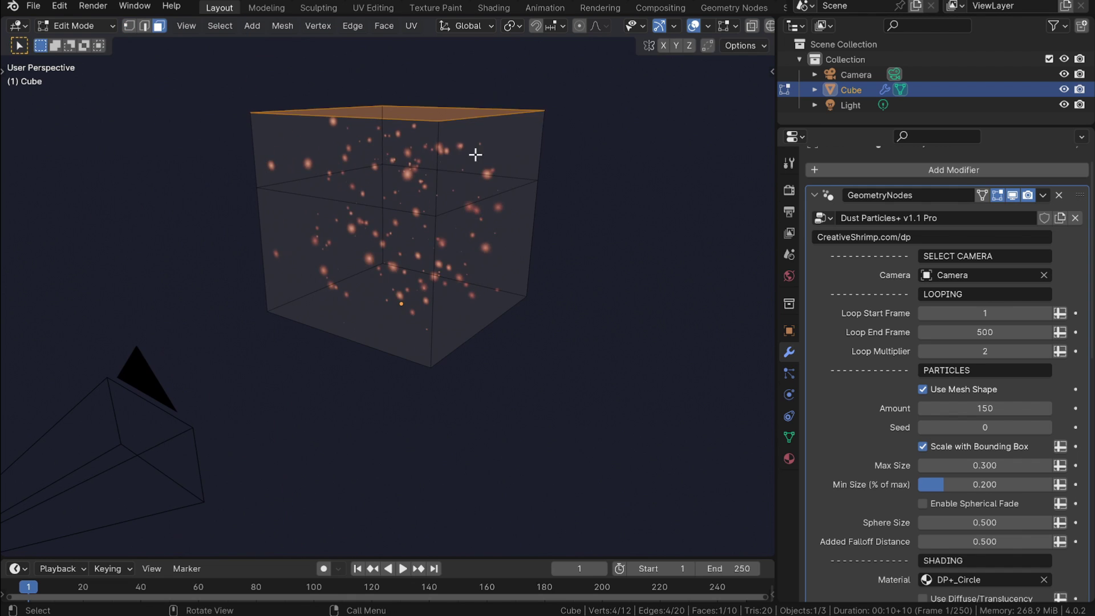
pyautogui.click(475, 153)
pyautogui.press('e')
pyautogui.click(66, 215)
pyautogui.moveTo(382, 311)
pyautogui.mouseDown(button='middle')
pyautogui.moveTo(364, 176)
pyautogui.moveTo(375, 227)
pyautogui.mouseUp(button='middle')
pyautogui.hotkey('alt', 'a')
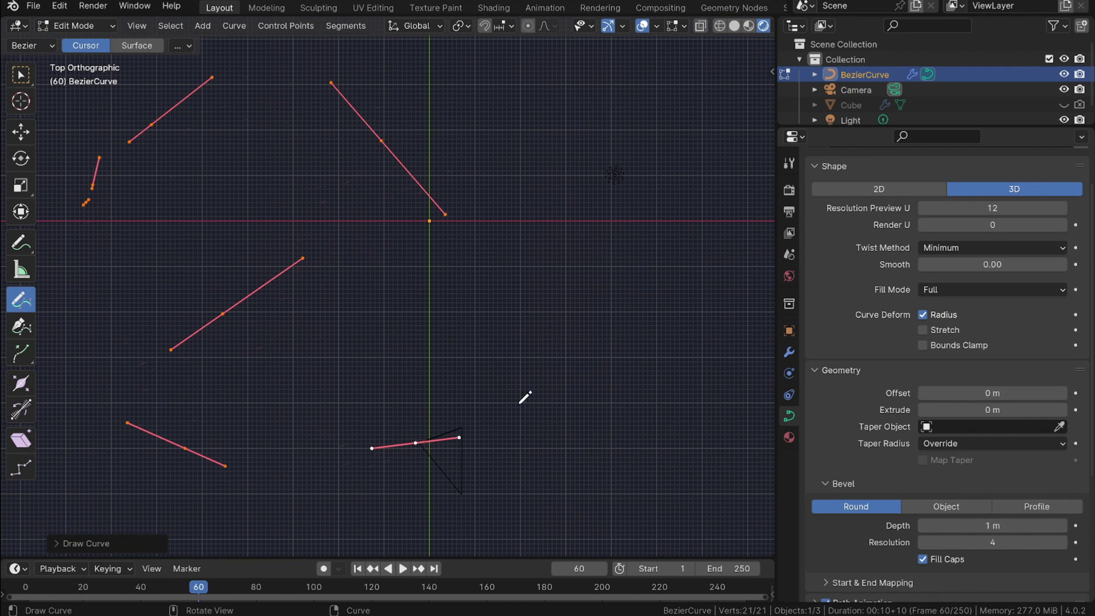
# On the drawn curve, hide the modifier in the viewport, adjust Bevel Depth, and disable Fill Caps
pyautogui.moveTo(525, 397); pyautogui.dragTo(485, 474, button='middle')
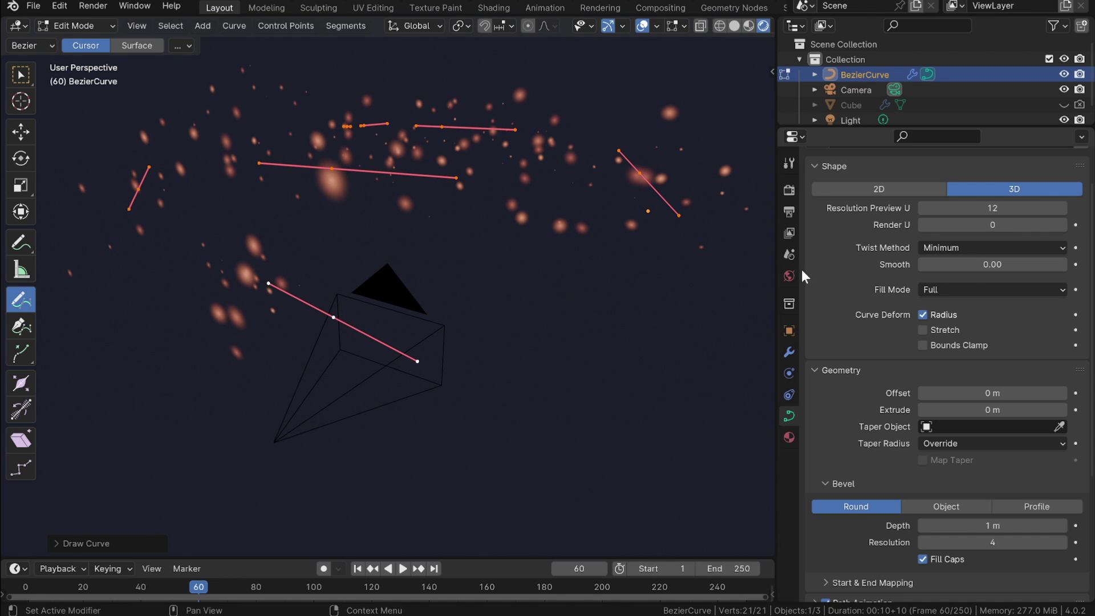
pyautogui.click(788, 352)
pyautogui.click(1013, 166)
pyautogui.click(788, 416)
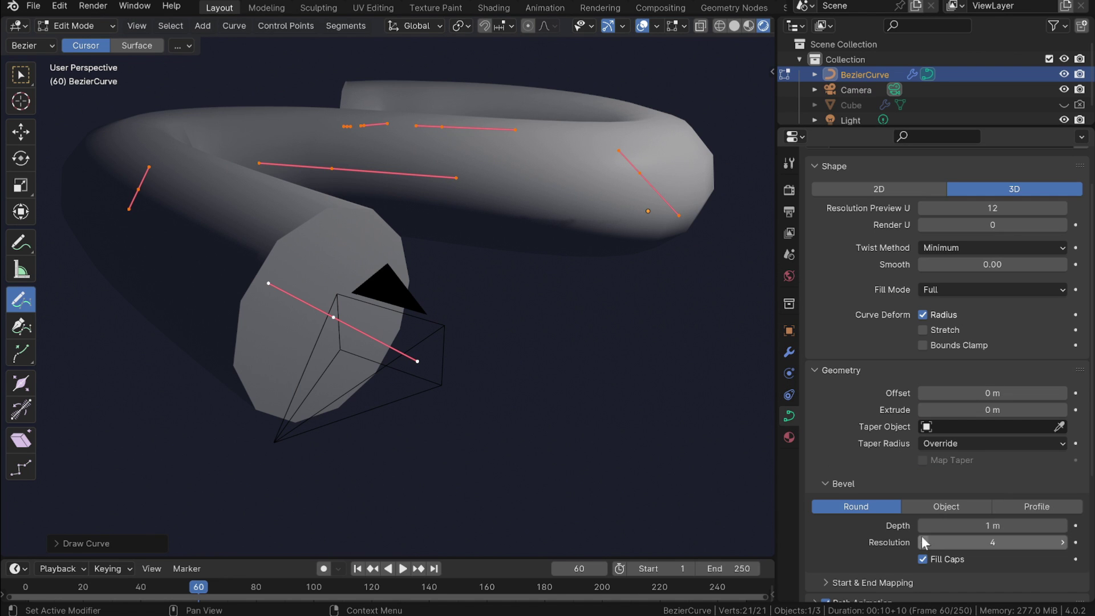
pyautogui.moveTo(992, 525); pyautogui.dragTo(1004, 525)
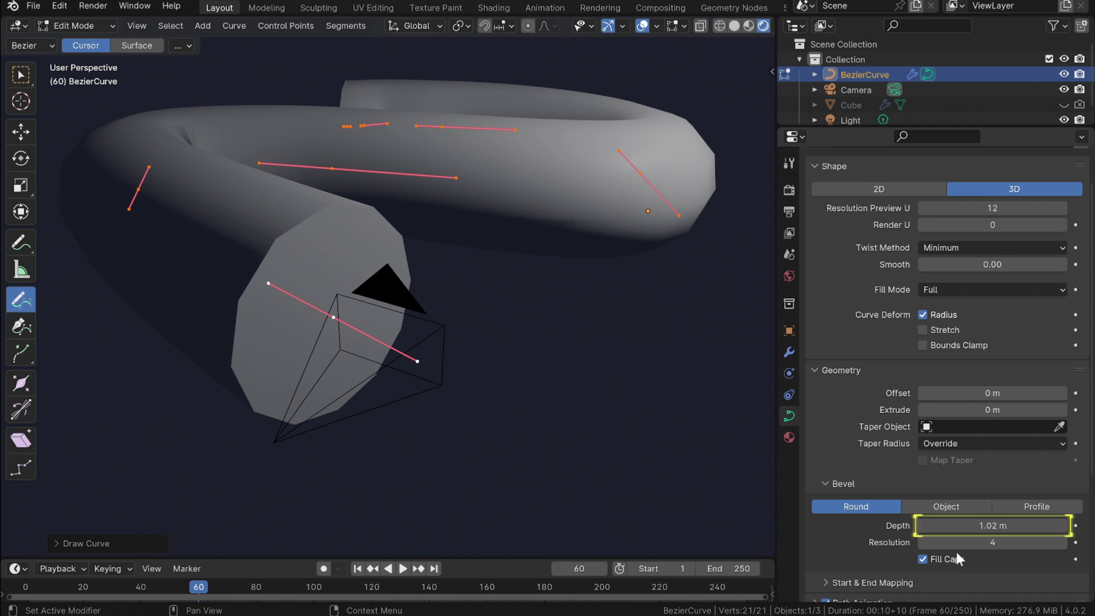
pyautogui.click(922, 558)
# Restore the curve's end caps and particle display, then reveal the T's letter mesh
pyautogui.click(922, 559)
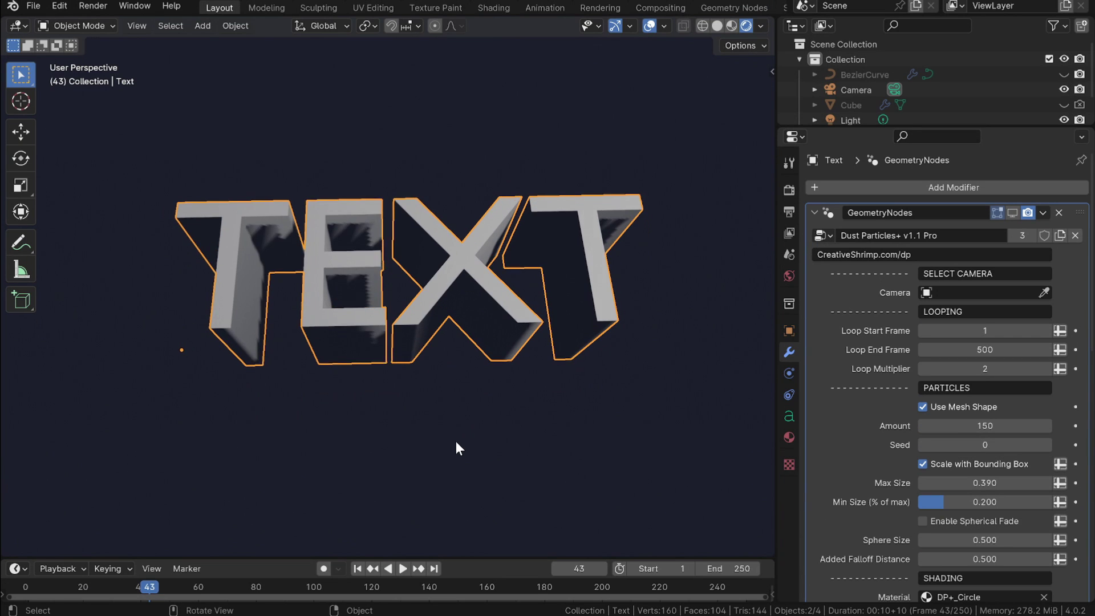
pyautogui.click(1012, 212)
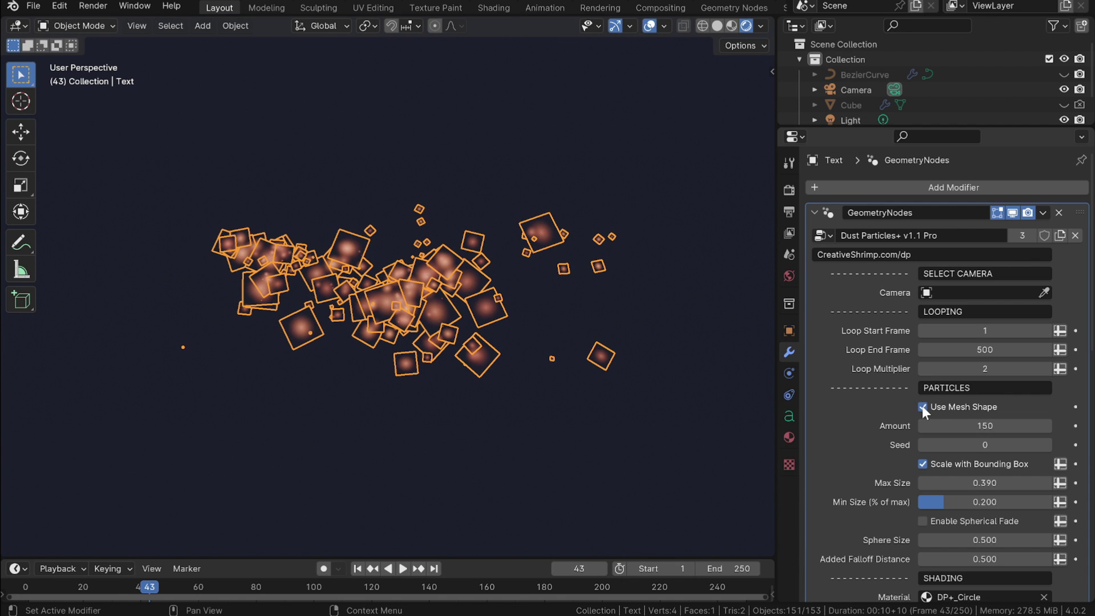
pyautogui.click(1012, 215)
pyautogui.moveTo(523, 386); pyautogui.dragTo(367, 298, button='middle')
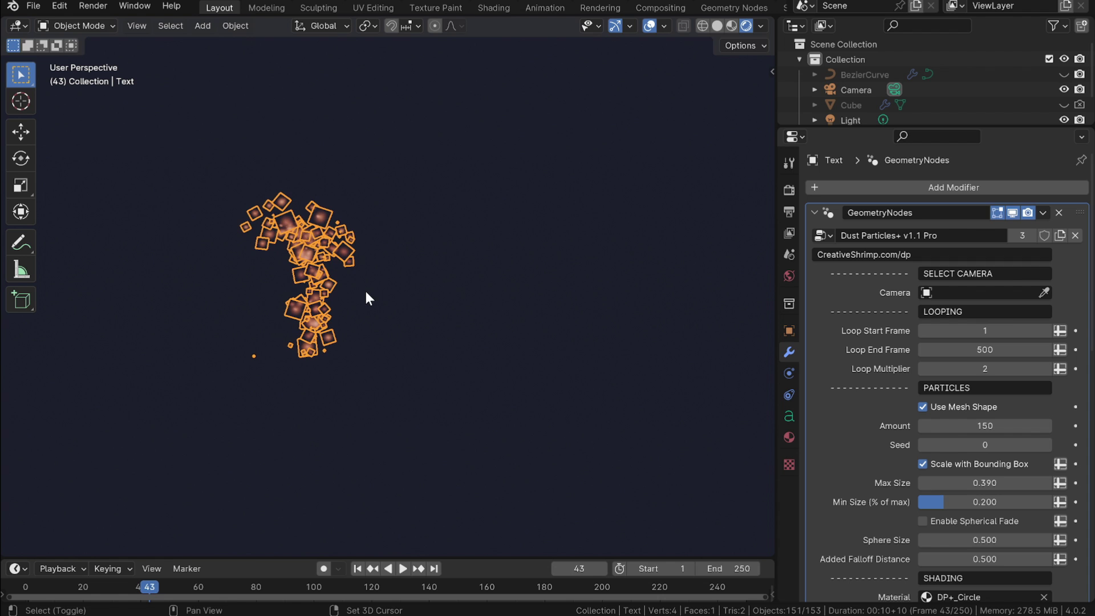
pyautogui.click(1013, 214)
# Duplicate the T and edit the copies into the letters E and X
pyautogui.hotkey('shift', 'd')
pyautogui.hotkey('shift', 'd')
pyautogui.hotkey('shift', 'd')
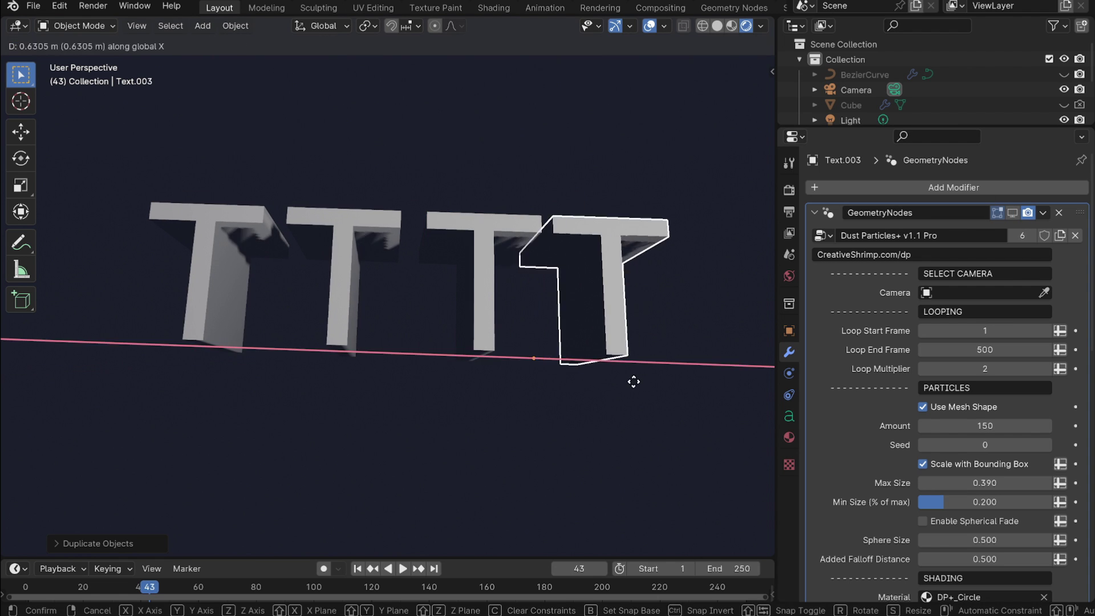
pyautogui.click(350, 300)
pyautogui.press('Tab')
pyautogui.press('BackSpace')
pyautogui.write('E')
pyautogui.click(484, 273)
pyautogui.press('BackSpace')
pyautogui.write('X')
# Select all four letters, show their particles, and raise Amount to 387
pyautogui.moveTo(195, 190); pyautogui.dragTo(557, 285)
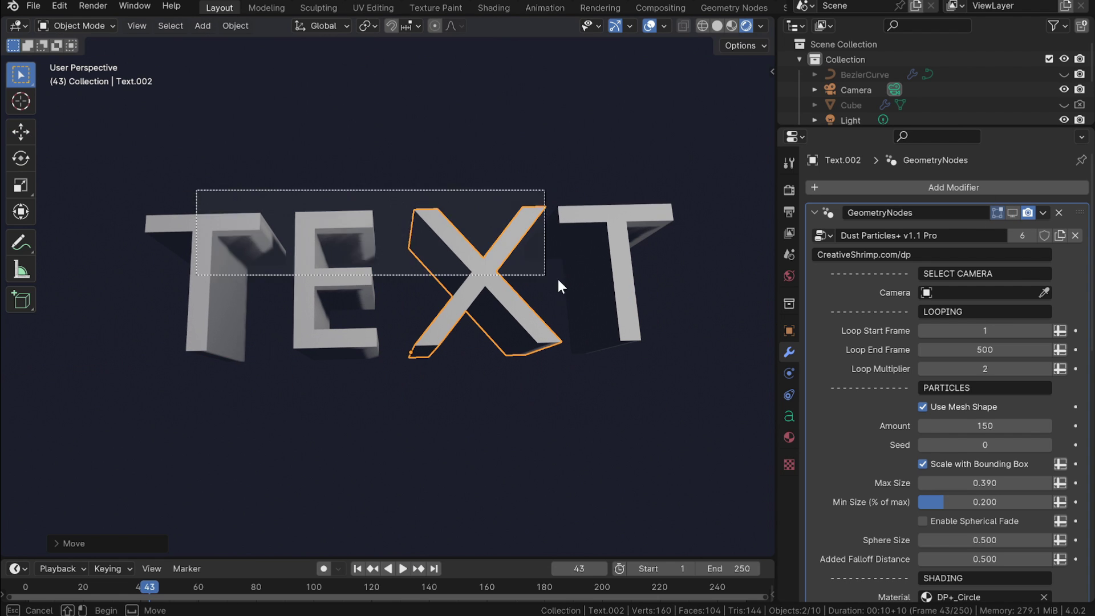
pyautogui.click(1013, 215)
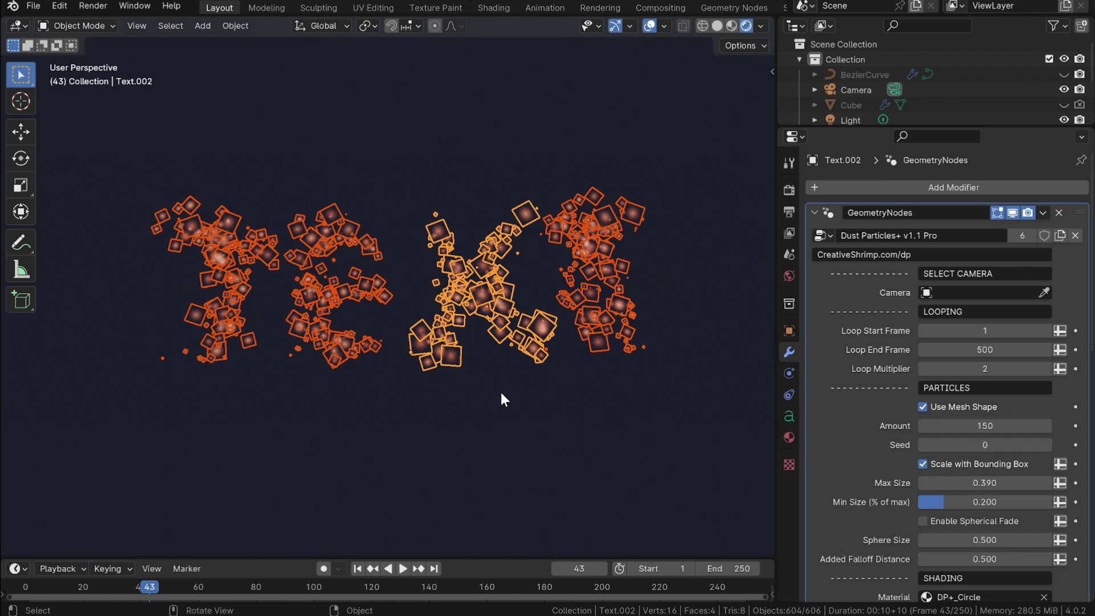
pyautogui.scroll(-2, 893, 426)
pyautogui.moveTo(981, 386)
pyautogui.keyDown('alt'); pyautogui.mouseDown()
pyautogui.moveTo(935, 386)
pyautogui.moveTo(978, 386)
pyautogui.mouseUp(); pyautogui.keyUp('alt')
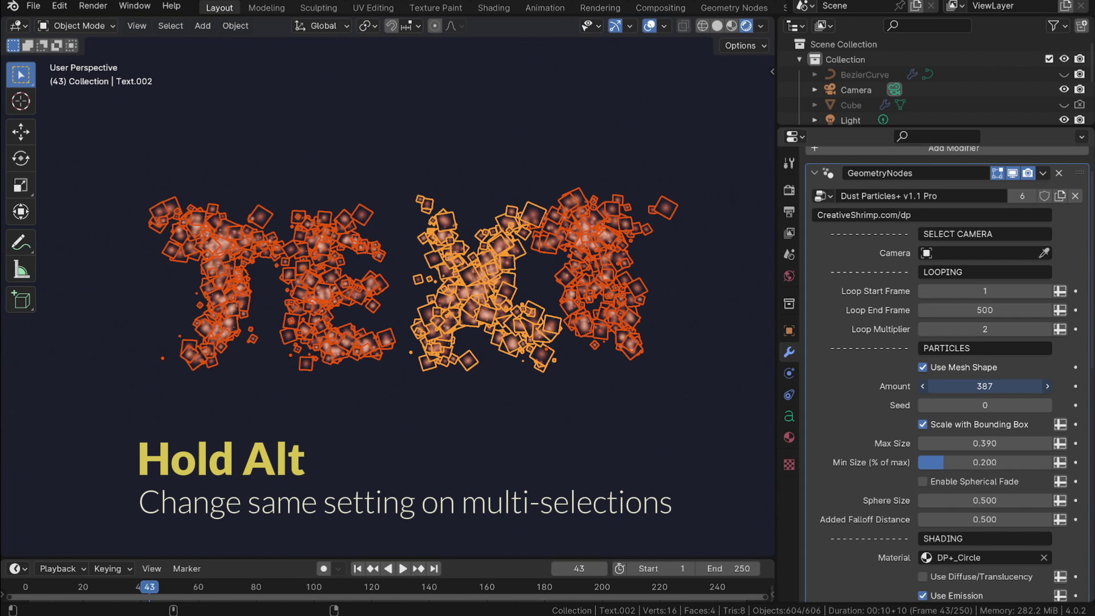
# Copy Amount to all selected letters and set it to 1000 on each
pyautogui.click(979, 386)
pyautogui.press('Return')
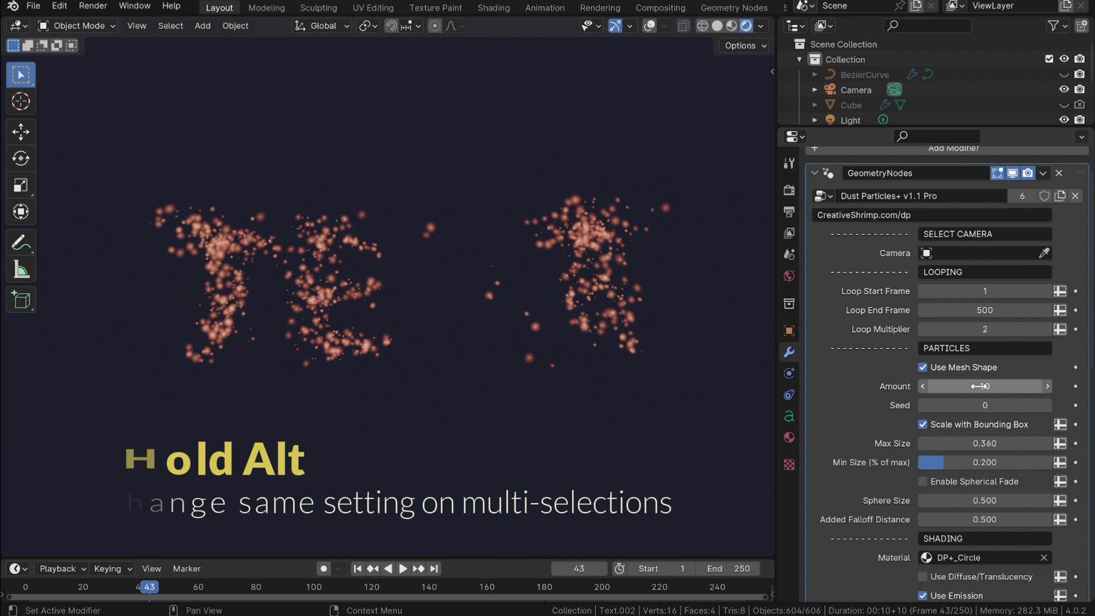
pyautogui.rightClick(978, 386)
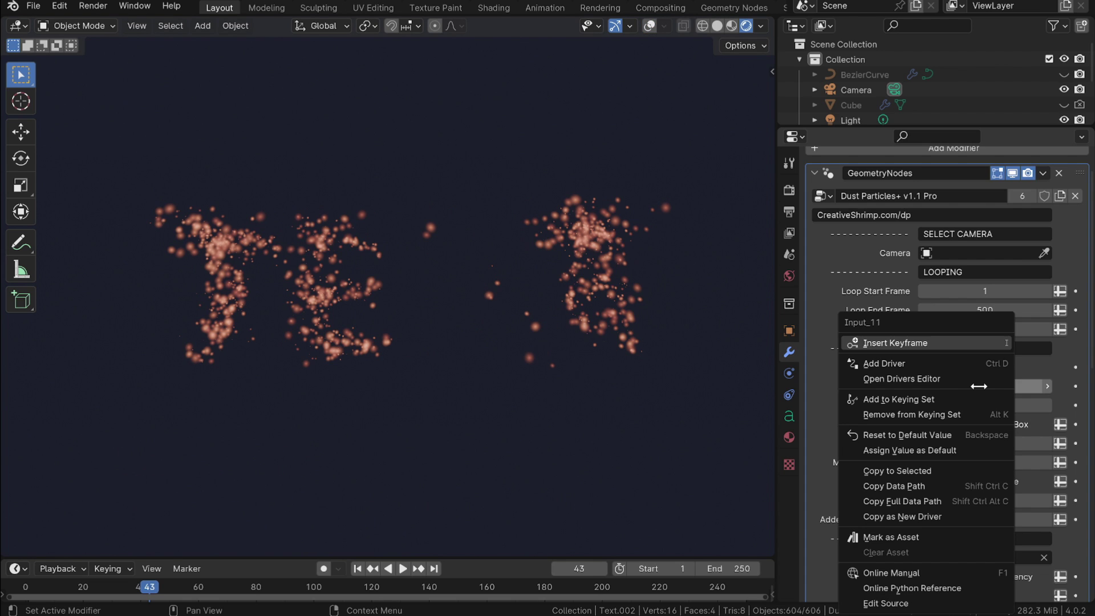
pyautogui.click(913, 470)
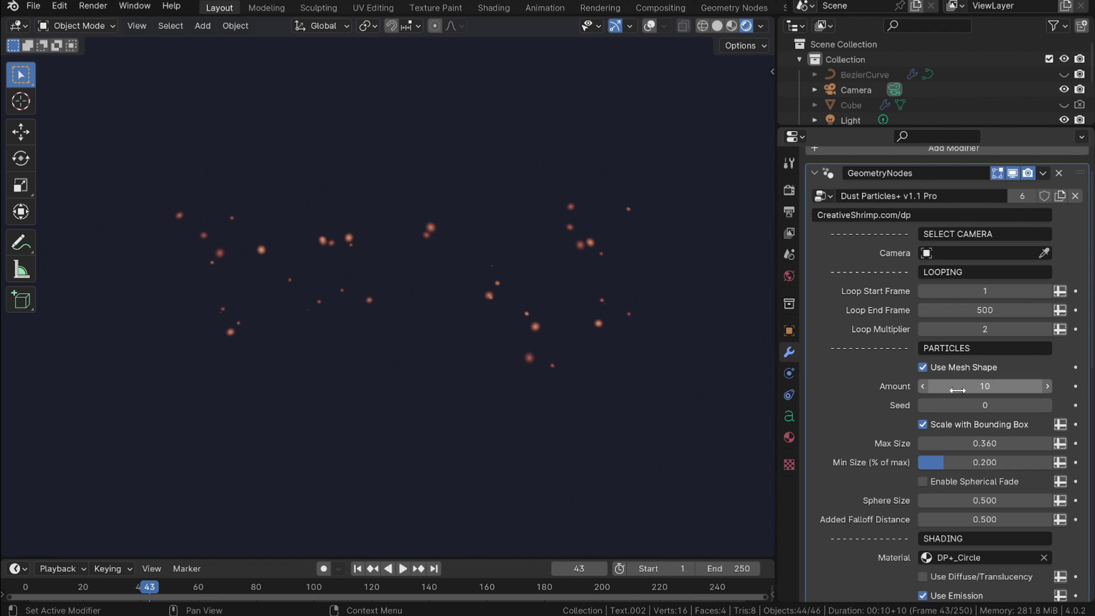
pyautogui.moveTo(971, 381); pyautogui.dragTo(971, 381)
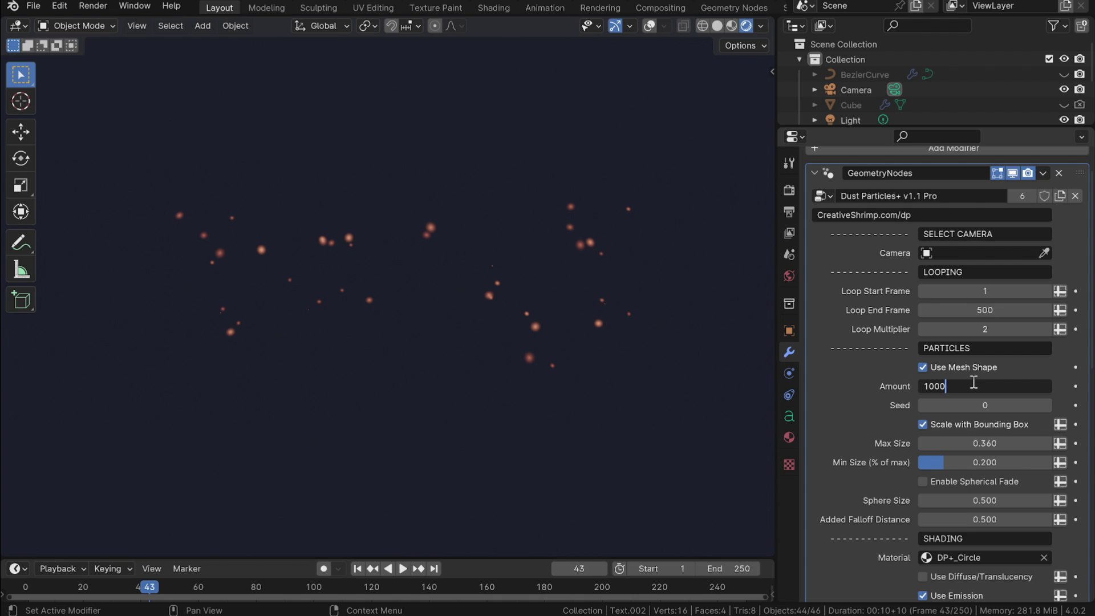
pyautogui.hotkey('alt', 'Return')
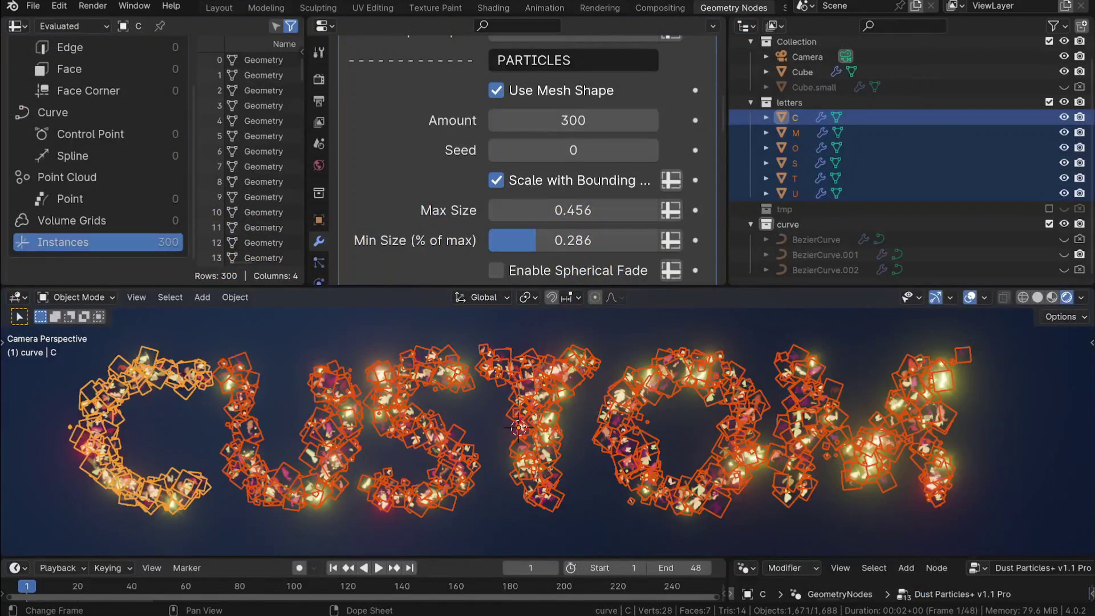
# Lower the particle Amount to 25 and turn off mesh-shape spawning
pyautogui.click(585, 121)
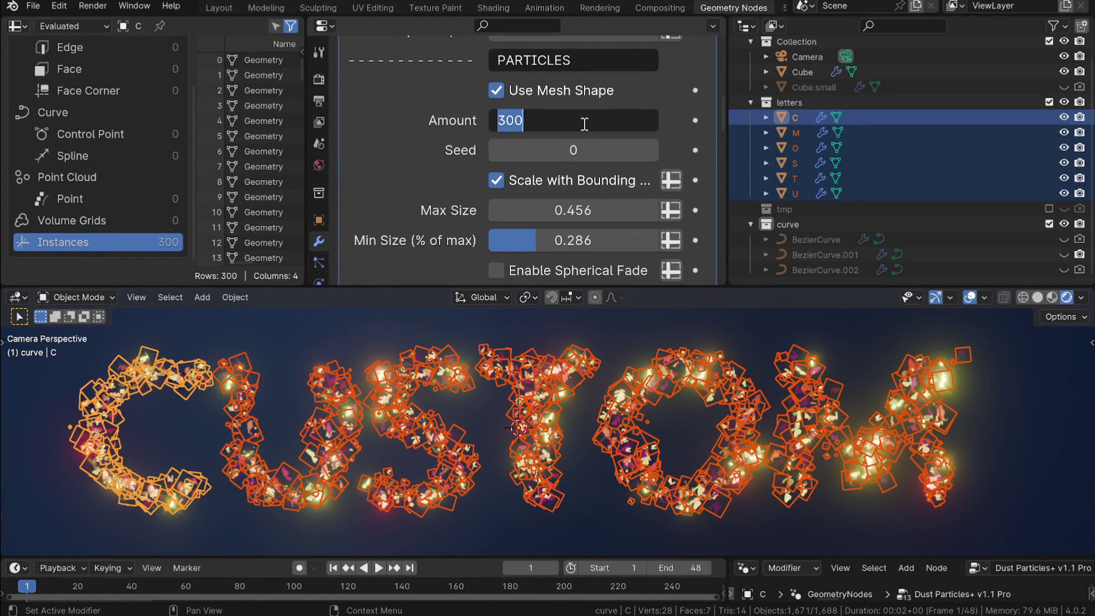
pyautogui.press('Return')
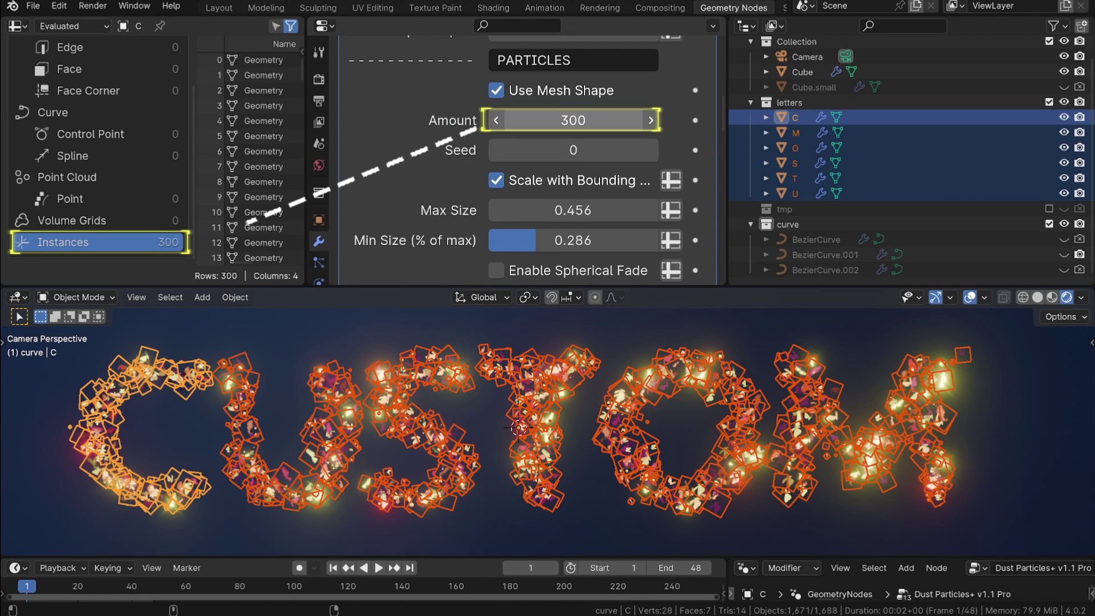
pyautogui.moveTo(552, 121); pyautogui.dragTo(521, 121)
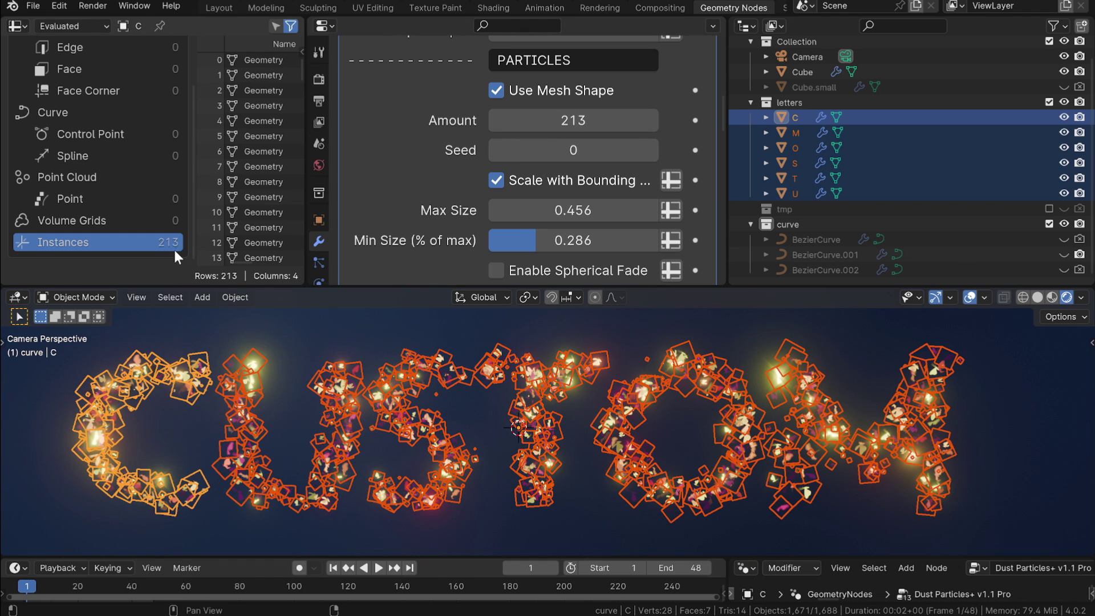
pyautogui.click(494, 91)
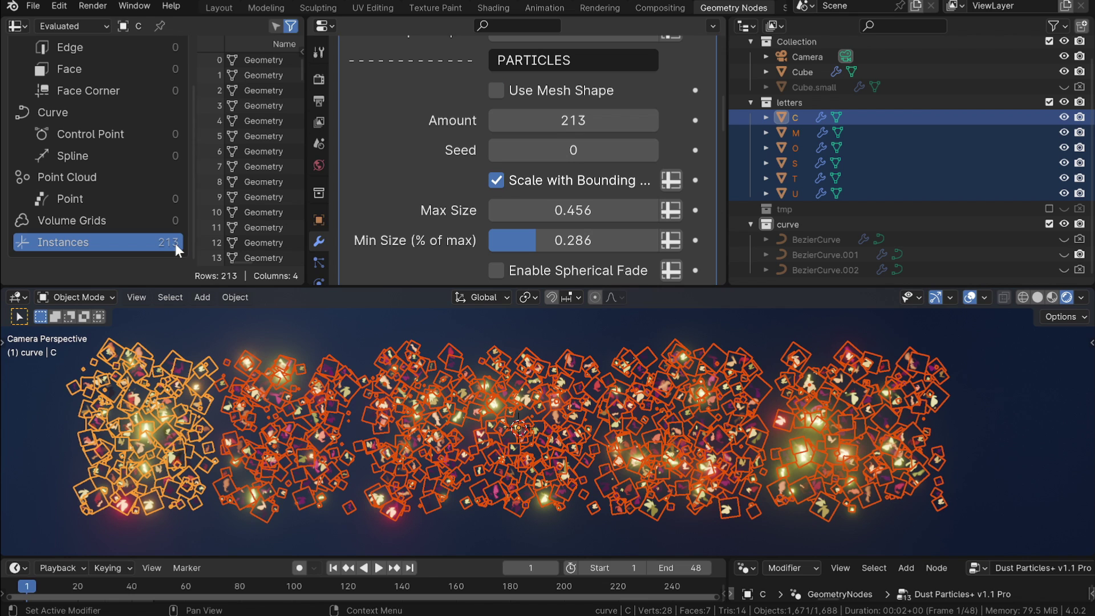
pyautogui.moveTo(554, 121)
pyautogui.mouseDown()
pyautogui.moveTo(482, 120)
pyautogui.moveTo(554, 120)
pyautogui.mouseUp()
# Raise the Seed, re-enable Use Mesh Shape, and bump the Seed again to reshuffle
pyautogui.click(650, 150)
pyautogui.click(650, 150)
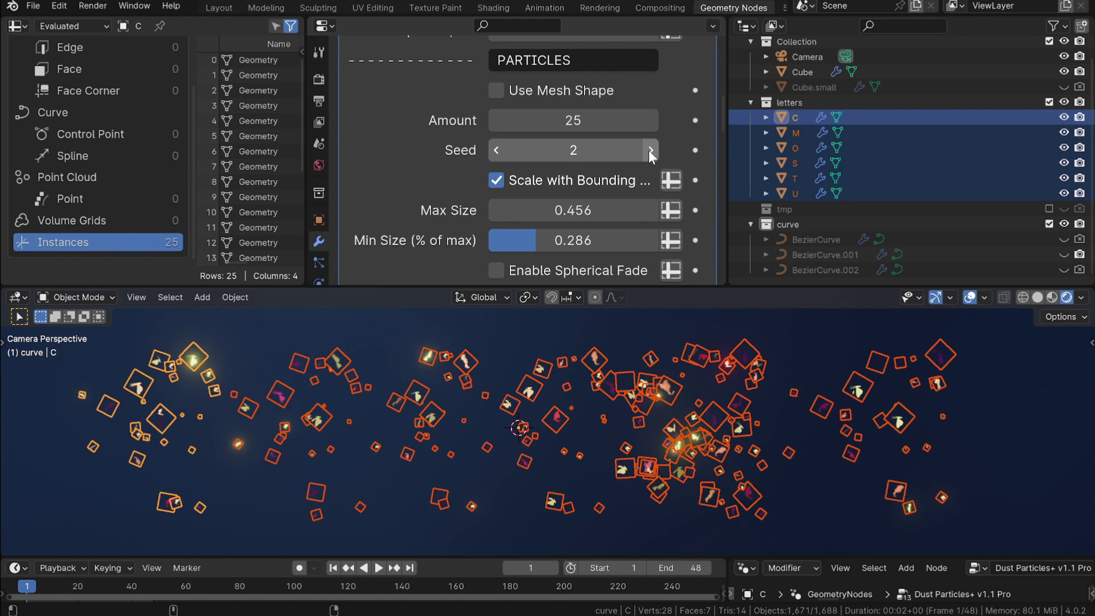
pyautogui.click(650, 150)
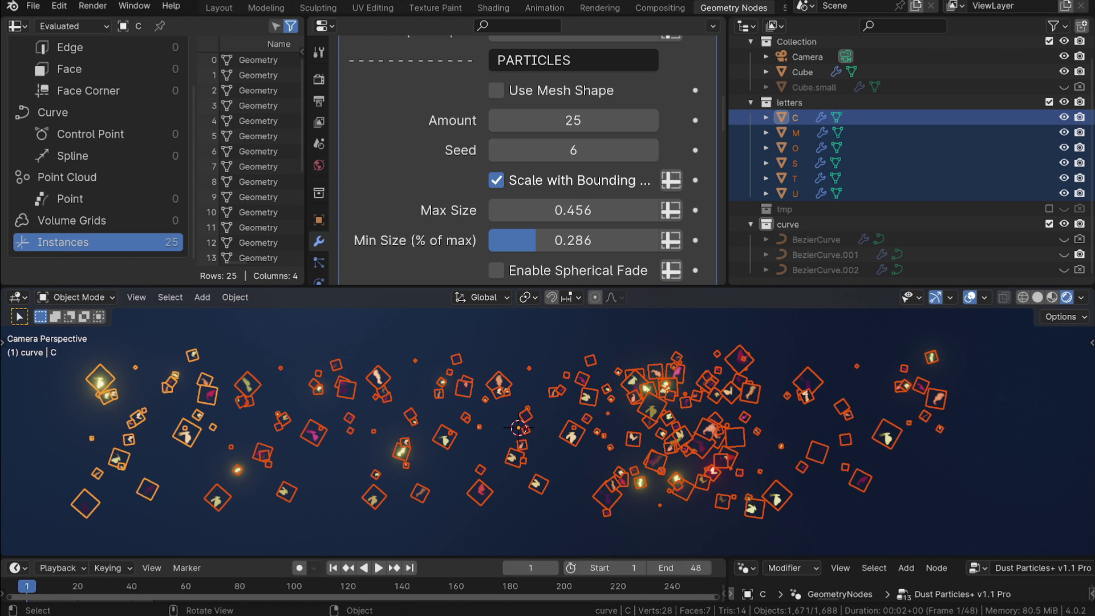
pyautogui.click(495, 90)
pyautogui.click(650, 151)
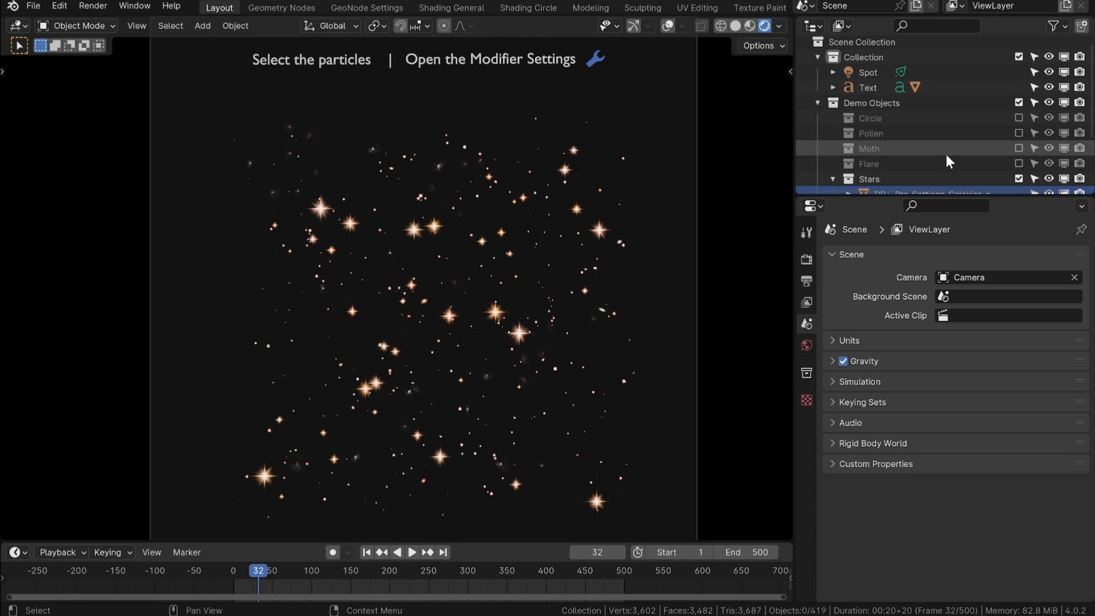
# Give DP+_Pro_Settings_Galaxies_a a DP+_Stars material and preview the starfield full-screen
pyautogui.scroll(-3, 946, 152)
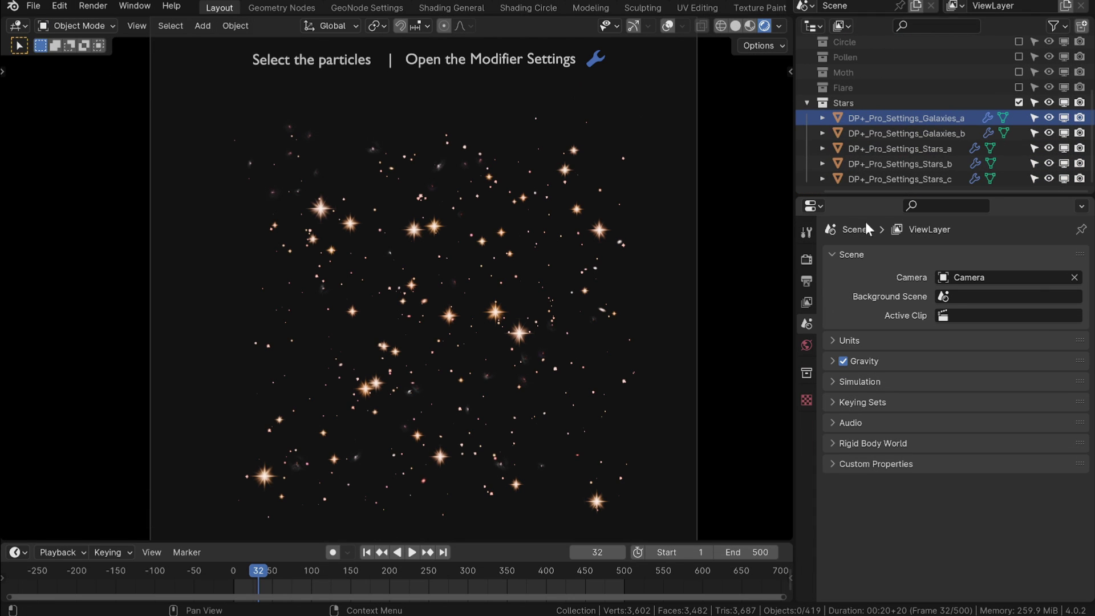
pyautogui.click(874, 121)
pyautogui.scroll(-5, 837, 407)
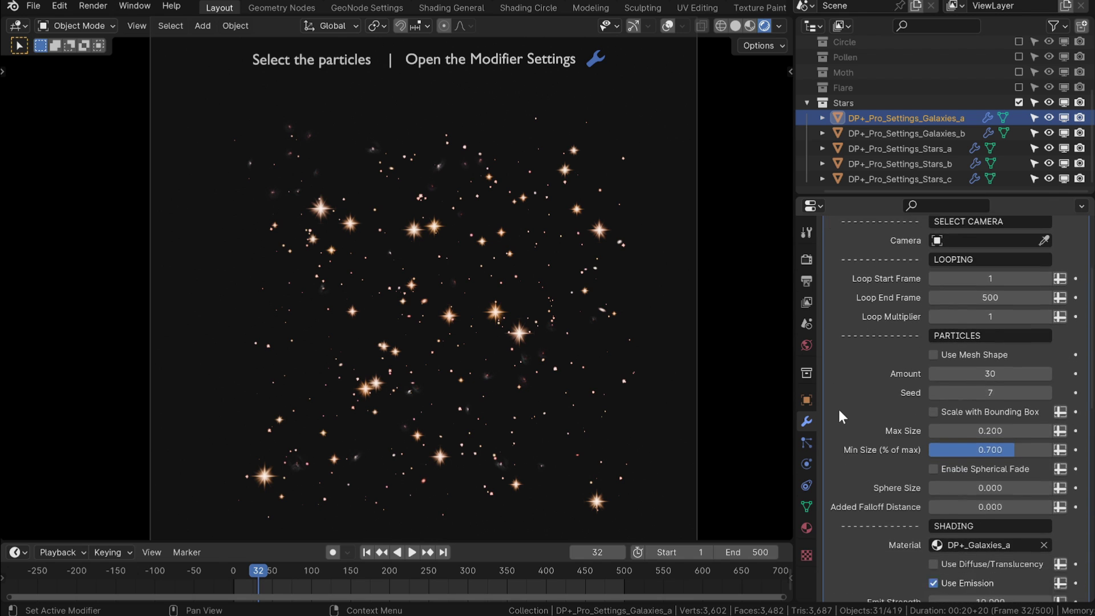
pyautogui.click(956, 501)
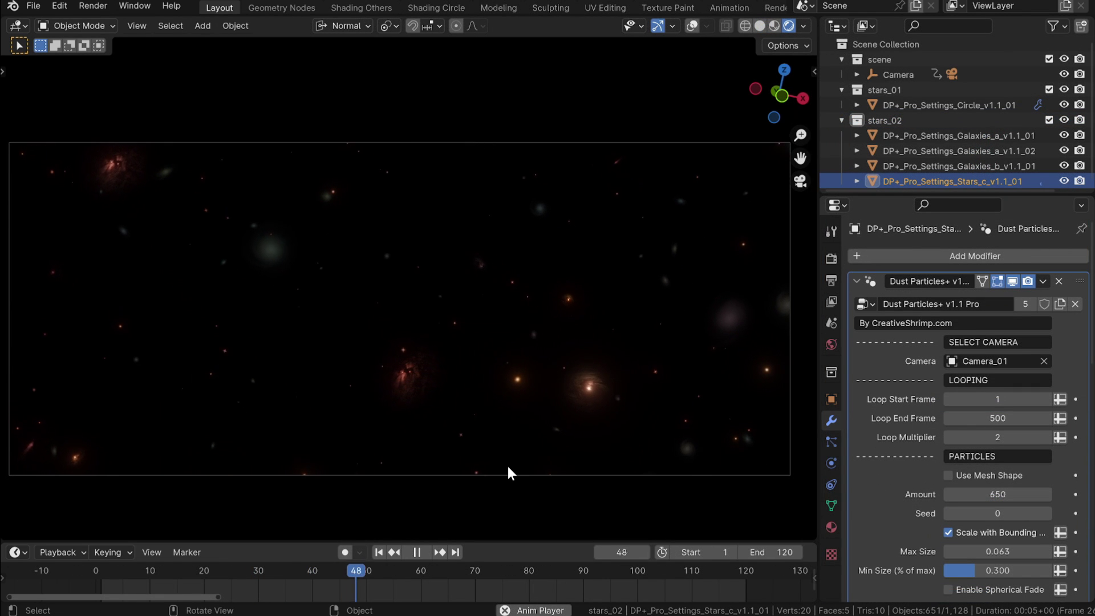
pyautogui.hotkey('ctrl', 'space')
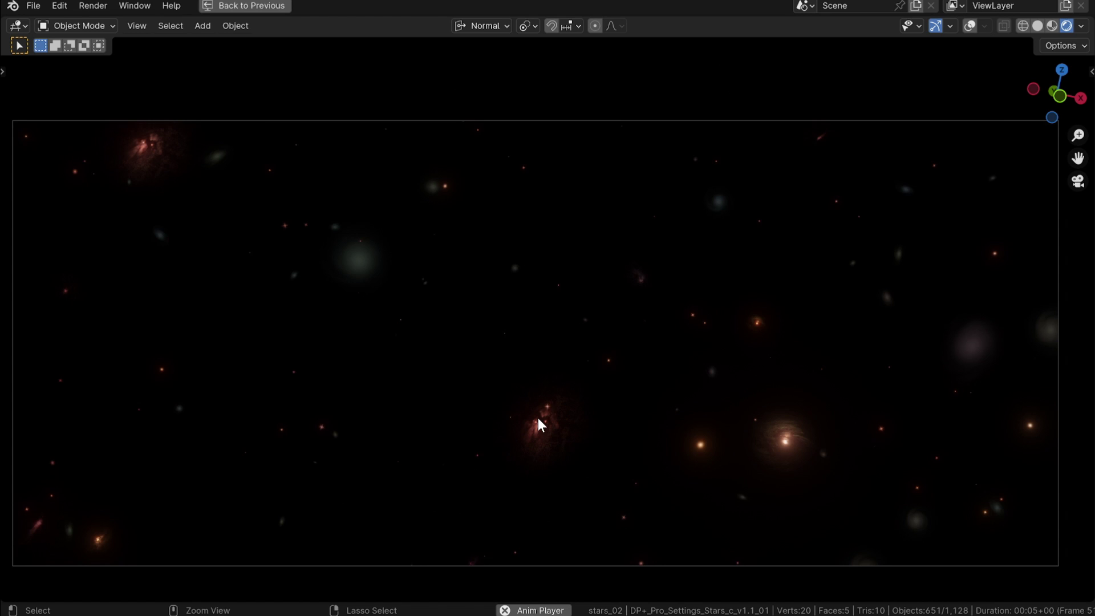
pyautogui.scroll(2, 550, 418)
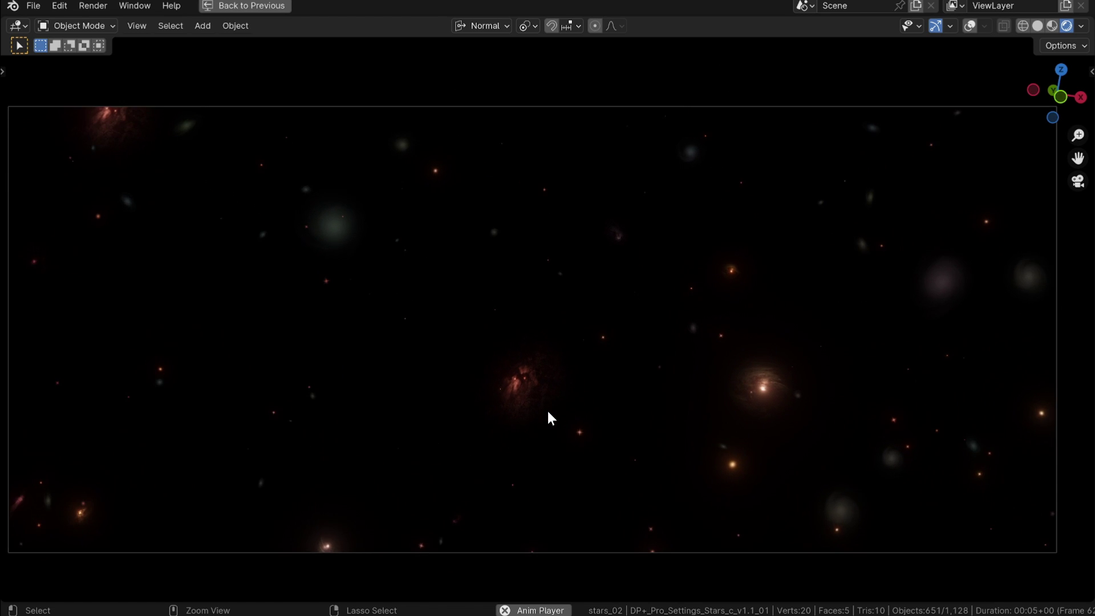
pyautogui.scroll(1, 549, 418)
pyautogui.scroll(1, 549, 418)
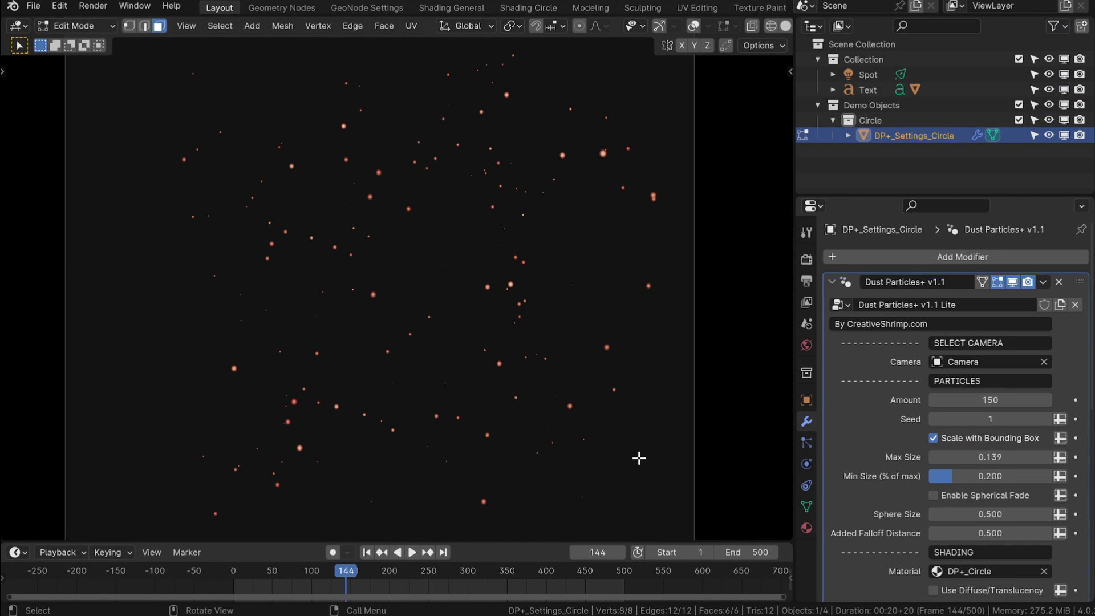
# Scale the particle domain mesh down to about a tenth and move it along X
pyautogui.press('s')
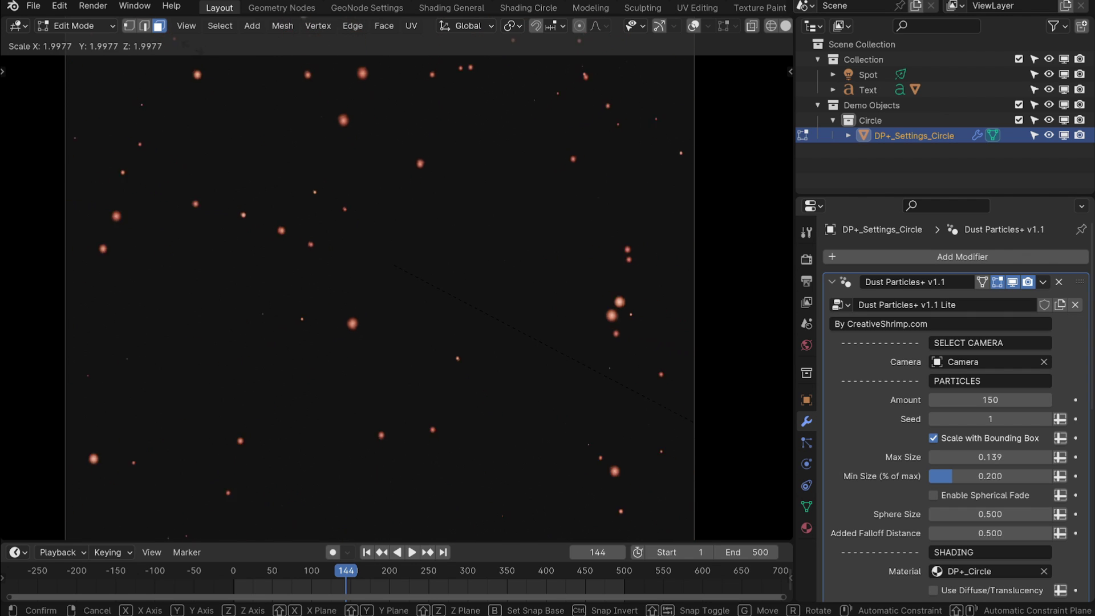
pyautogui.press('Escape')
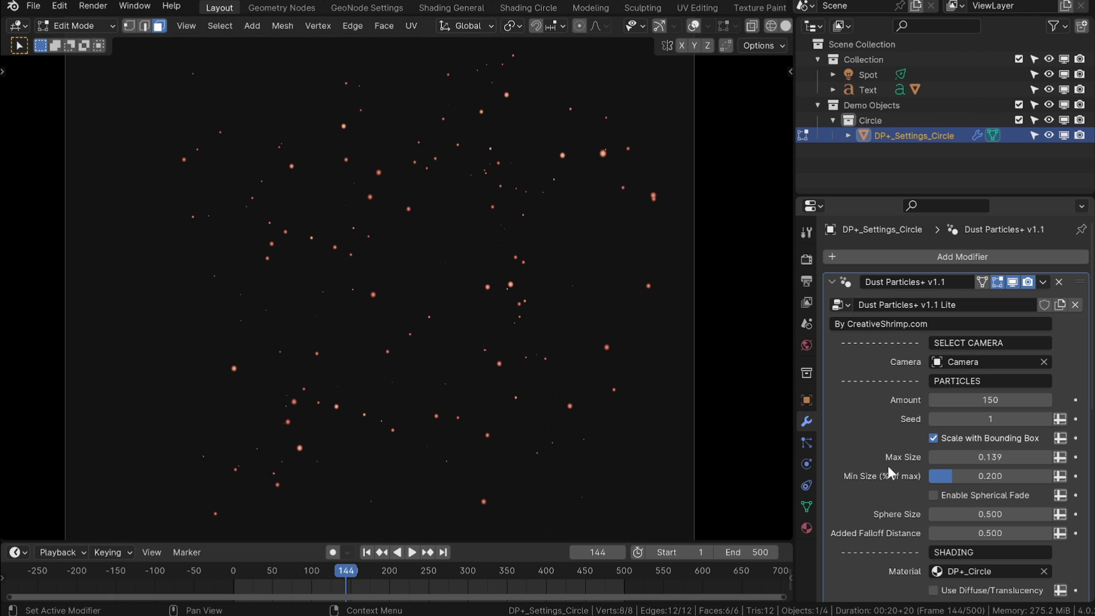
pyautogui.press('s')
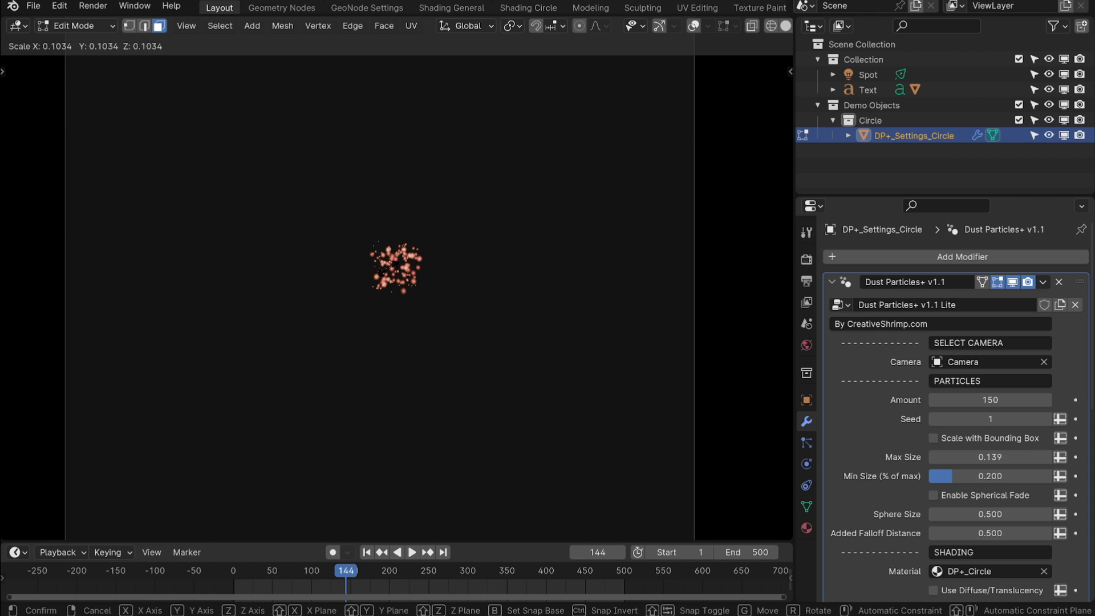
pyautogui.click(393, 265)
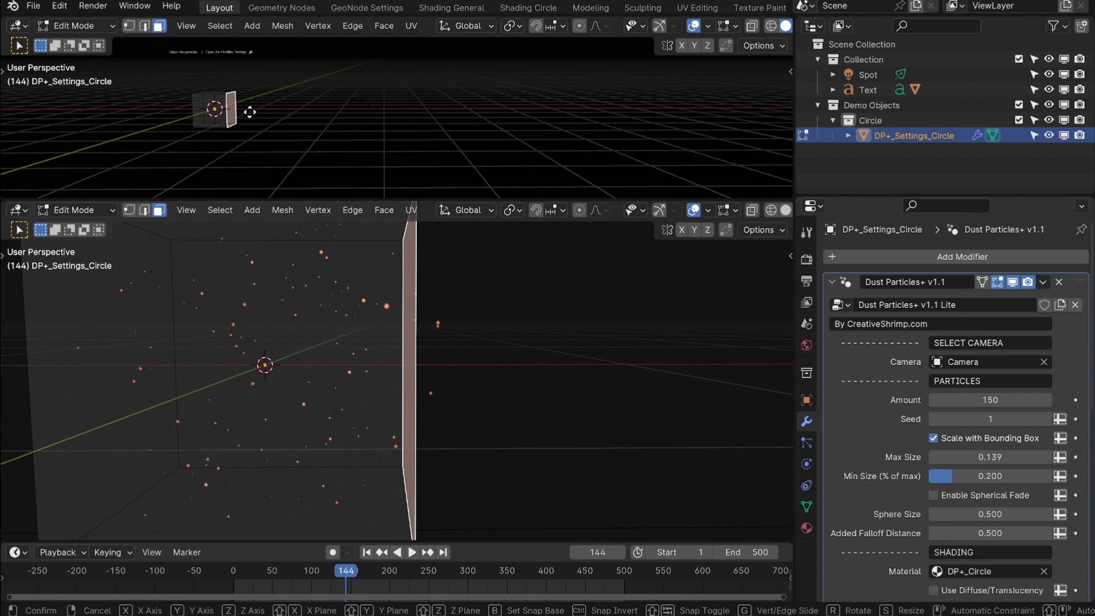
pyautogui.press('g')
pyautogui.press('x')
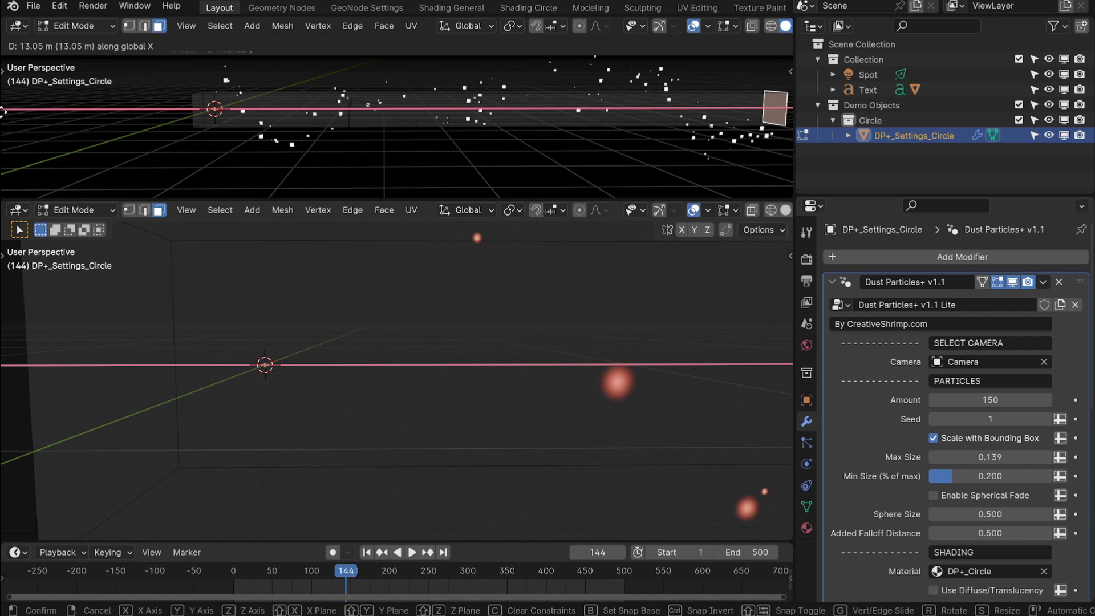
pyautogui.click(4, 134)
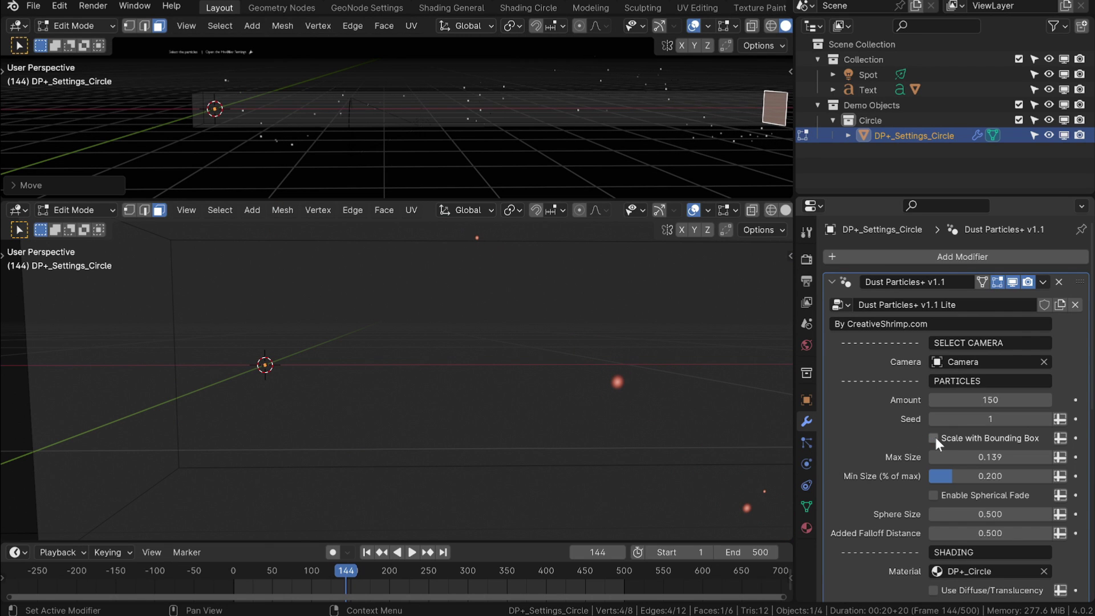
pyautogui.press('g')
pyautogui.press('x')
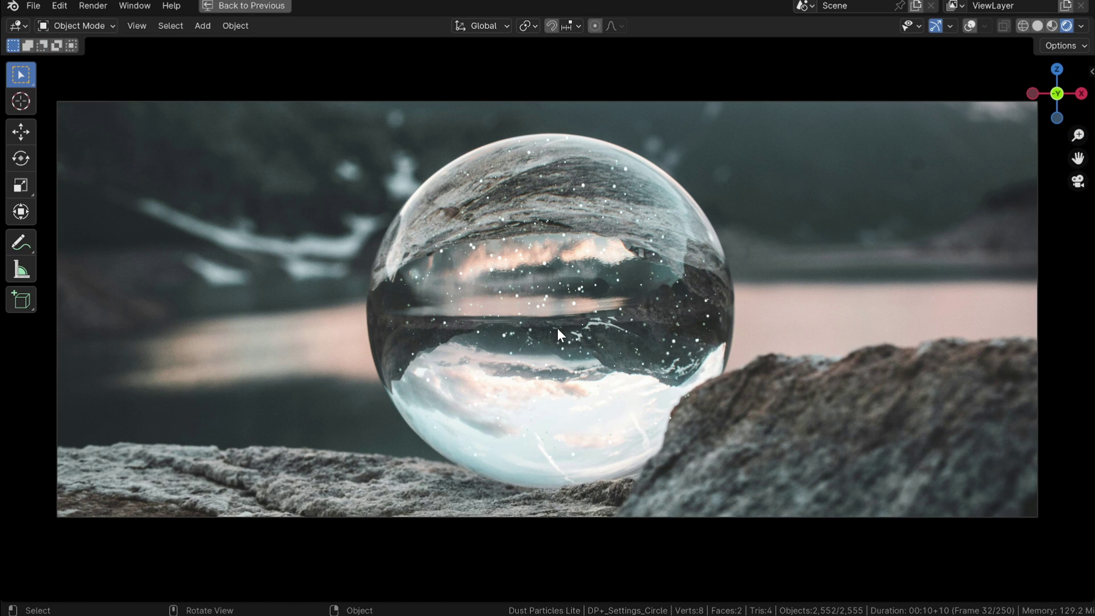
# Play the animation, orbit around the crystal-ball plane, restore the layout, and enlarge Sphere Size
pyautogui.press('space')
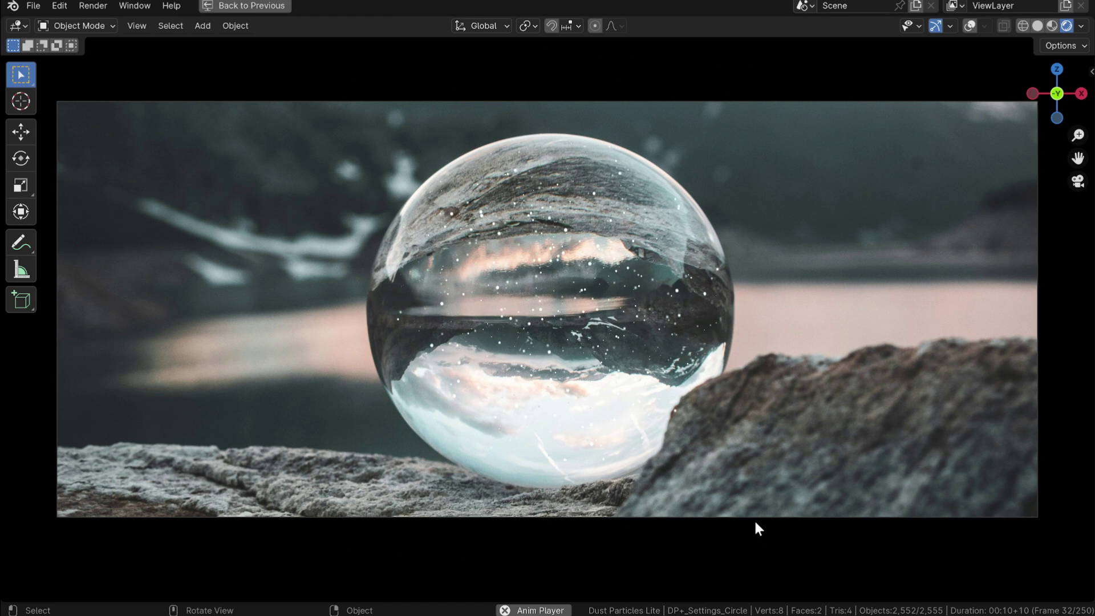
pyautogui.moveTo(669, 399); pyautogui.dragTo(669, 400, button='middle')
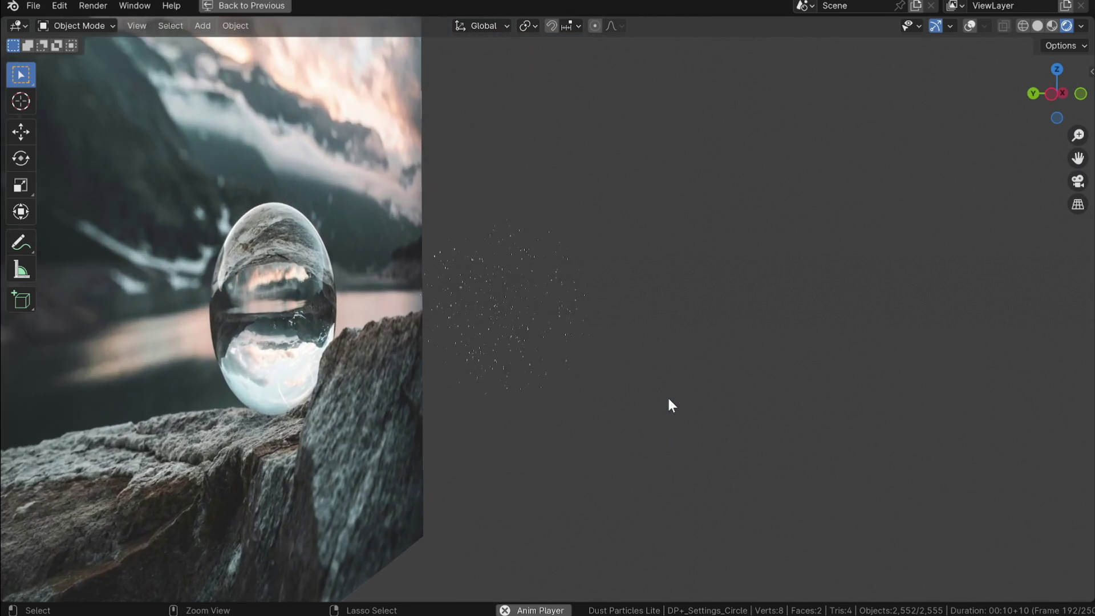
pyautogui.moveTo(668, 400); pyautogui.dragTo(669, 400, button='middle')
pyautogui.hotkey('ctrl', 'alt', 'space')
pyautogui.scroll(-4, 920, 416)
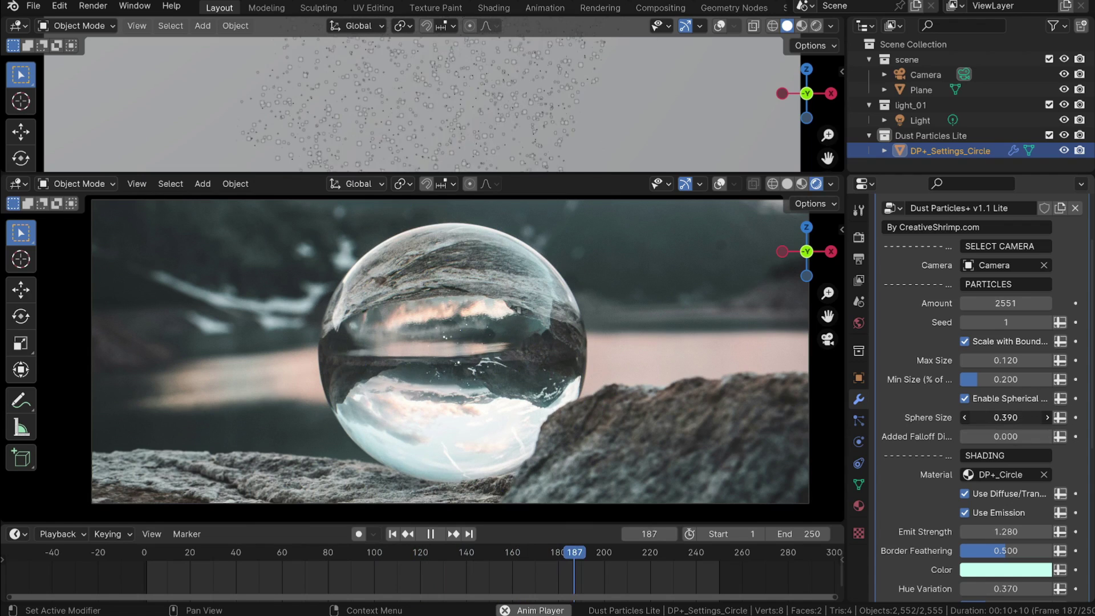
pyautogui.moveTo(1006, 417)
pyautogui.mouseDown()
pyautogui.moveTo(1044, 417)
pyautogui.moveTo(1005, 417)
pyautogui.mouseUp()
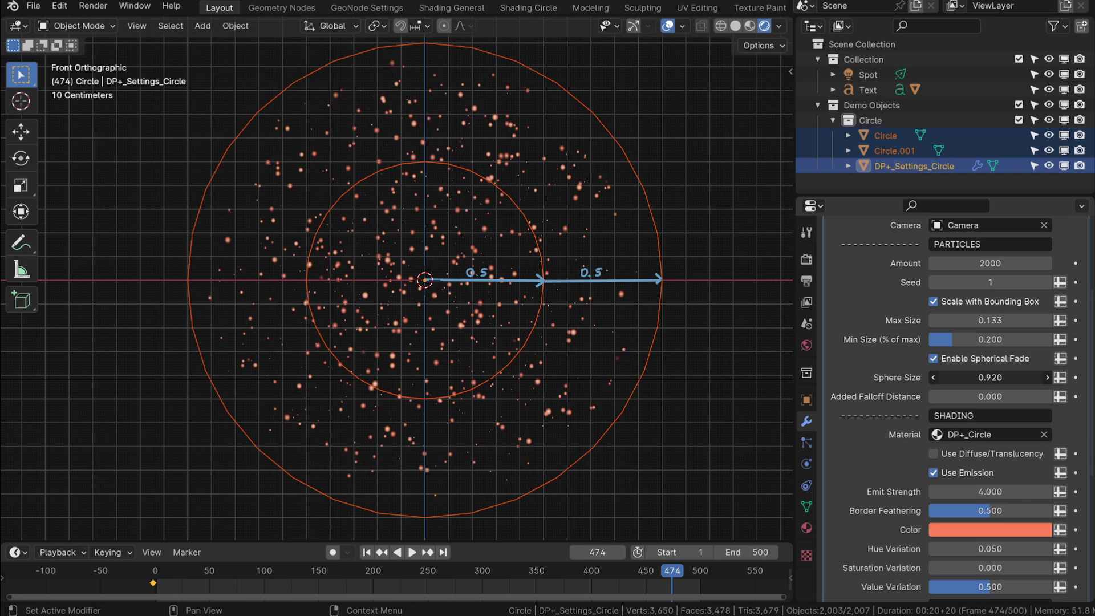
# Enter .5 as the spherical fade's Sphere Size
pyautogui.write('.5')
pyautogui.press('Return')
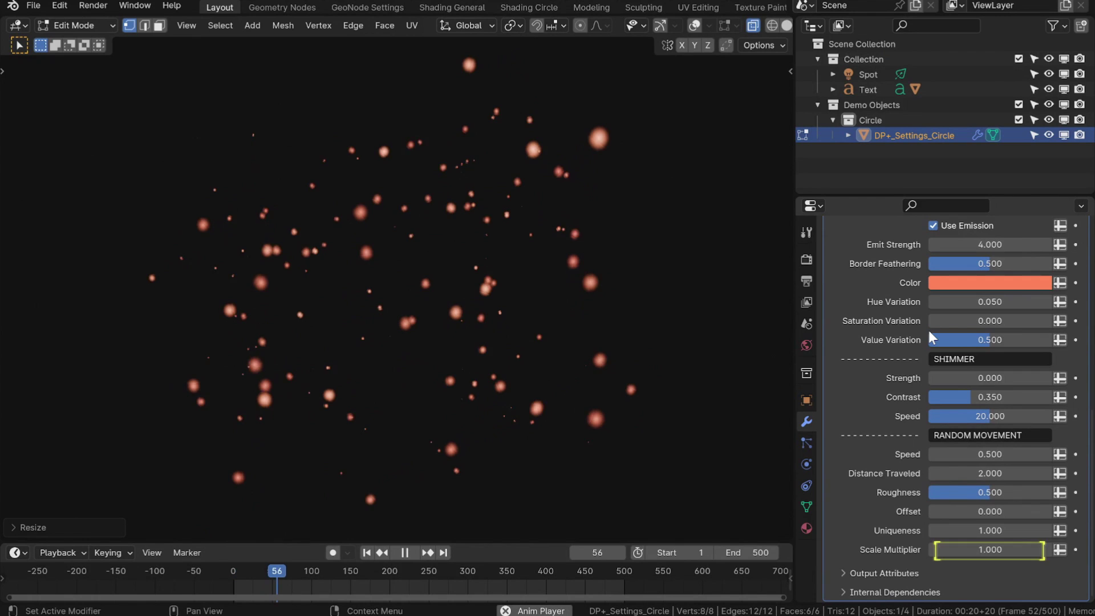
pyautogui.moveTo(990, 549)
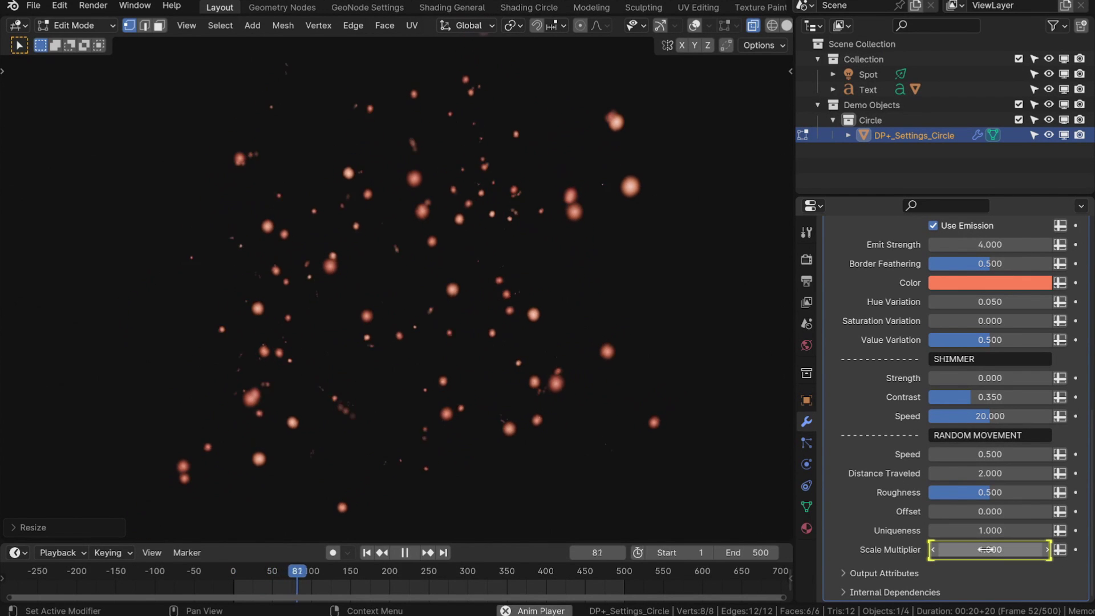
# Set Scale Multiplier to 1, shrink the domain to about a third, then raise it to 2.130
pyautogui.click(947, 549)
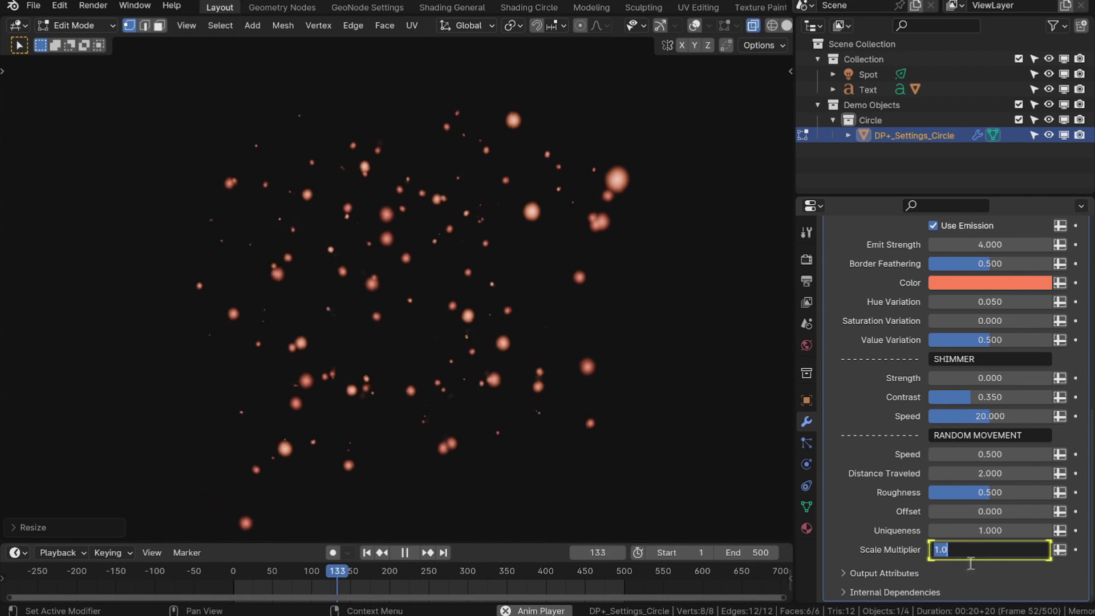
pyautogui.press('Return')
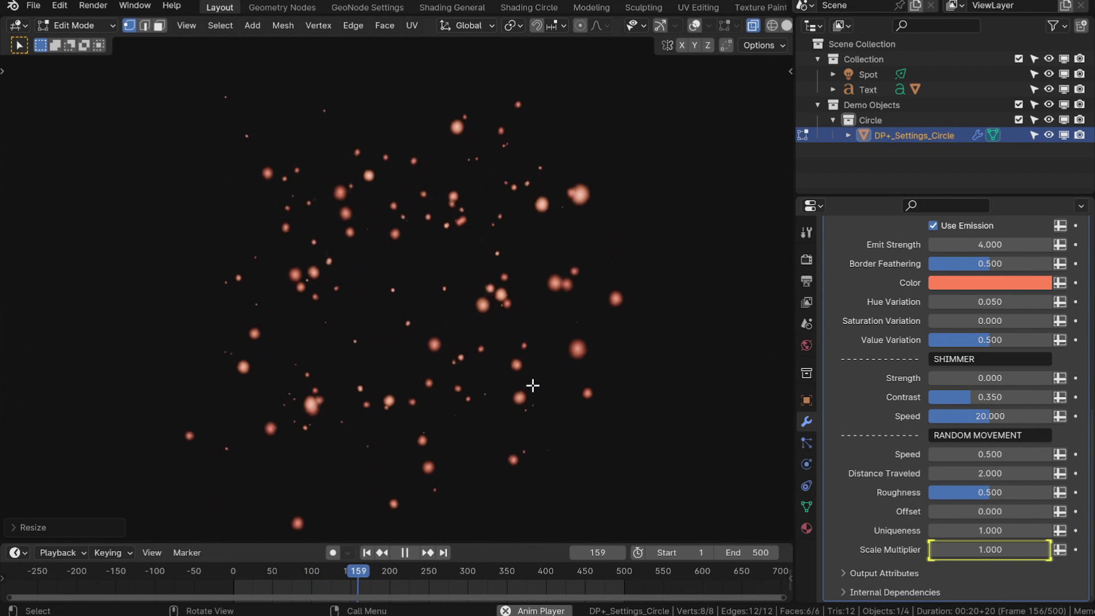
pyautogui.press('s')
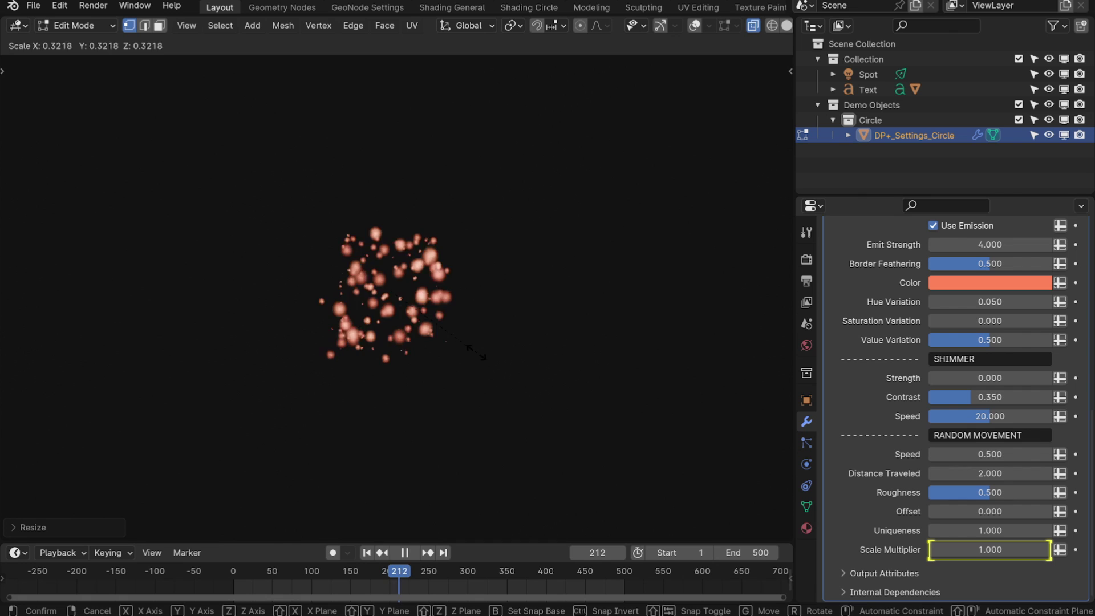
pyautogui.click(450, 342)
pyautogui.moveTo(990, 550)
pyautogui.mouseDown()
pyautogui.moveTo(1021, 549)
pyautogui.moveTo(969, 549)
pyautogui.mouseUp()
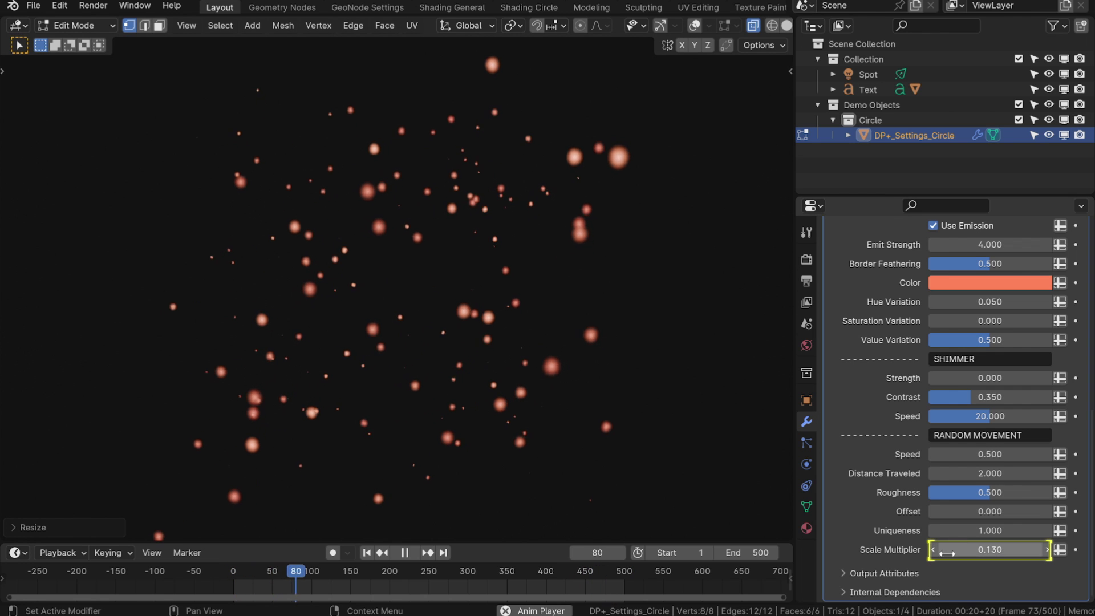
pyautogui.moveTo(946, 550)
pyautogui.mouseDown()
pyautogui.moveTo(985, 549)
pyautogui.moveTo(941, 549)
pyautogui.mouseUp()
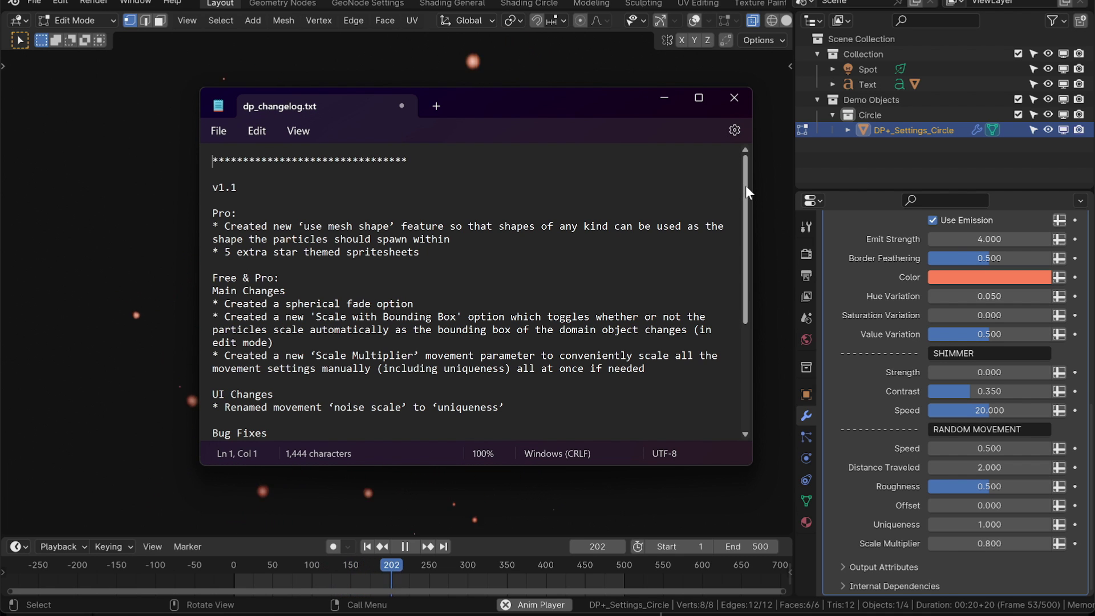
# Scroll the dp_changelog.txt in Notepad down to the bug fixes and Blender 3.3 LTS note
pyautogui.moveTo(744, 185); pyautogui.dragTo(737, 299)
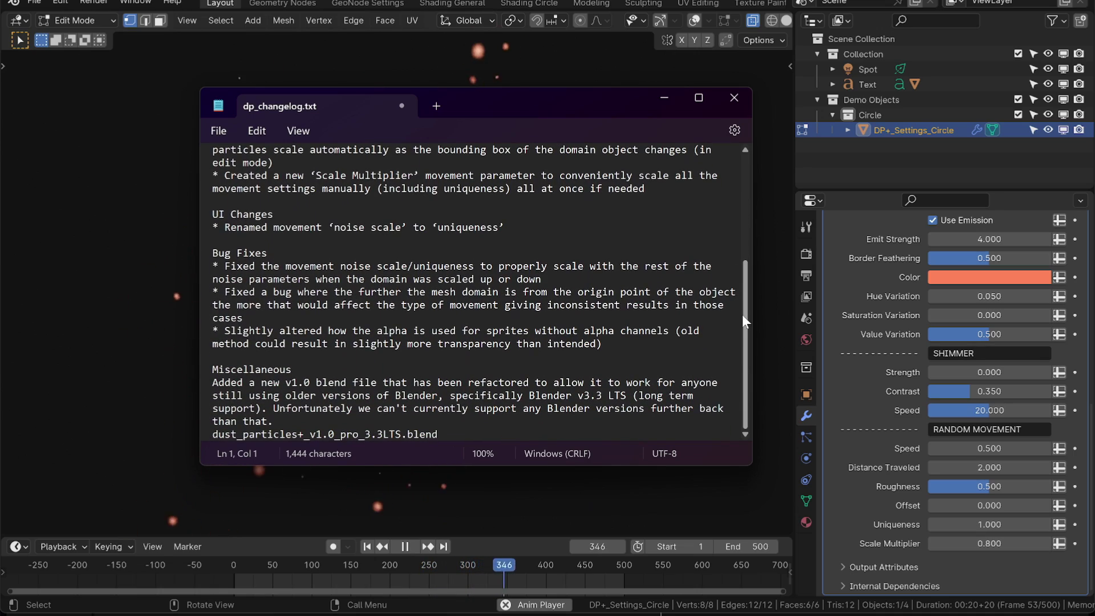